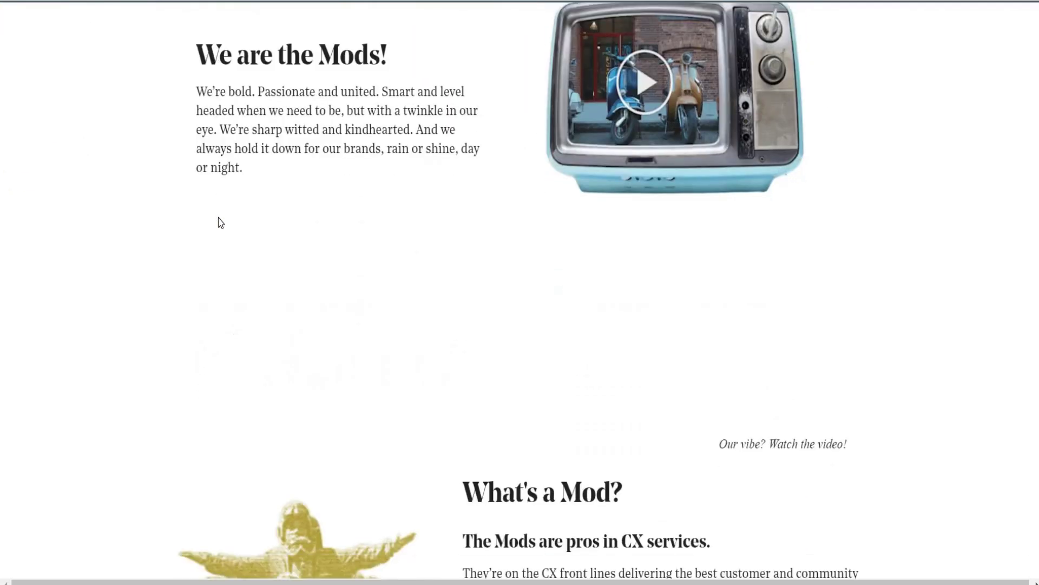
scroll(218, 222, "down", 2)
scroll(219, 223, "down", 3)
scroll(219, 223, "down", 3)
scroll(219, 223, "down", 2)
scroll(218, 222, "down", 1)
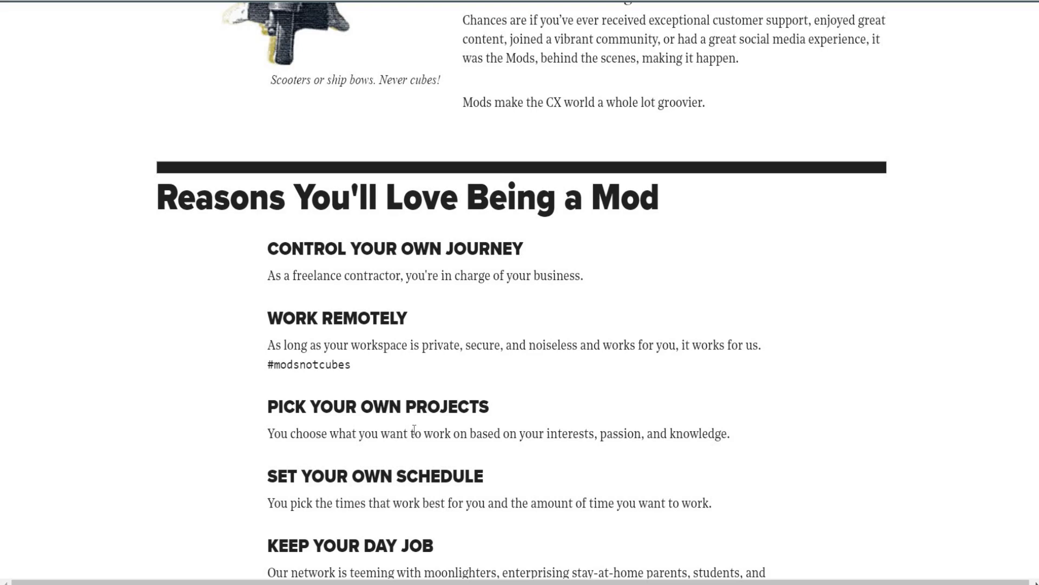
scroll(439, 365, "down", 2)
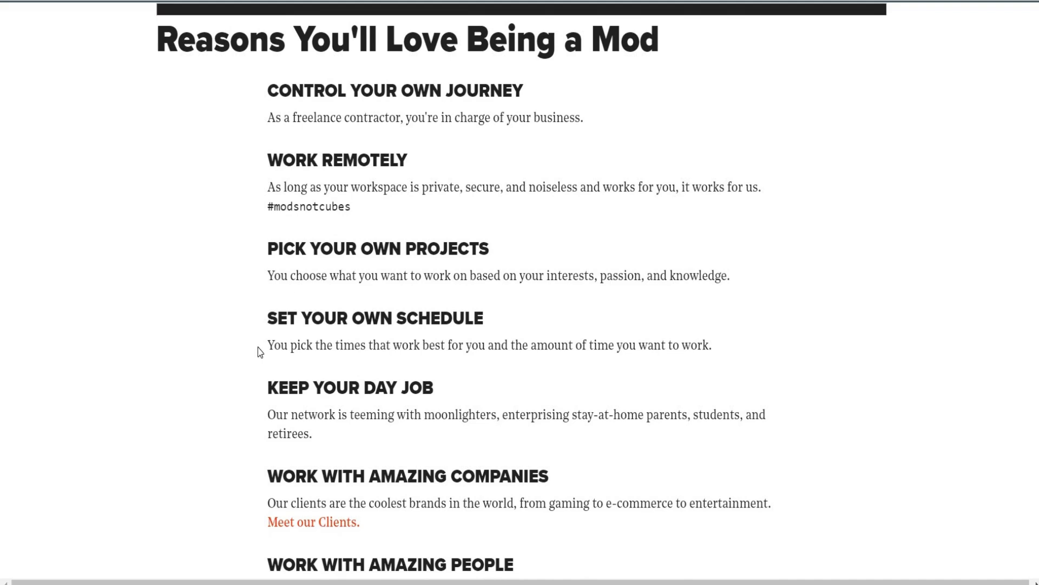
scroll(259, 351, "down", 1)
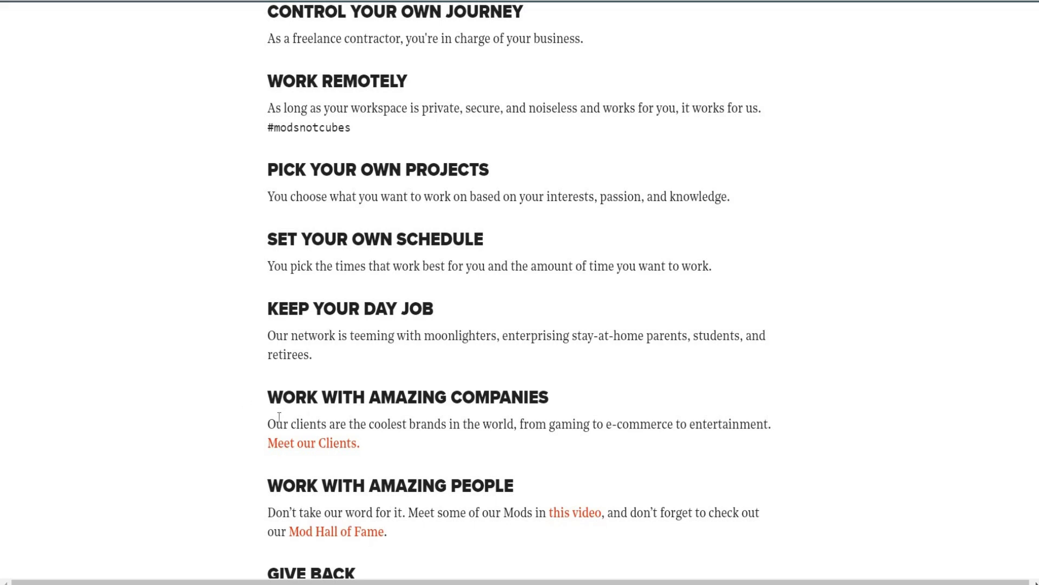
scroll(382, 372, "down", 4)
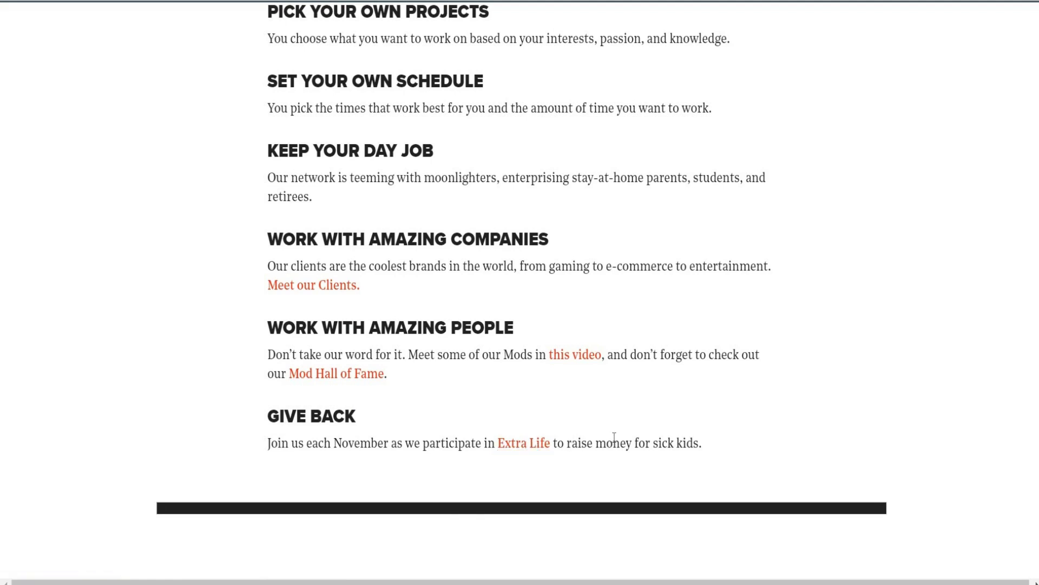
scroll(614, 438, "down", 2)
scroll(614, 438, "down", 4)
scroll(609, 437, "down", 2)
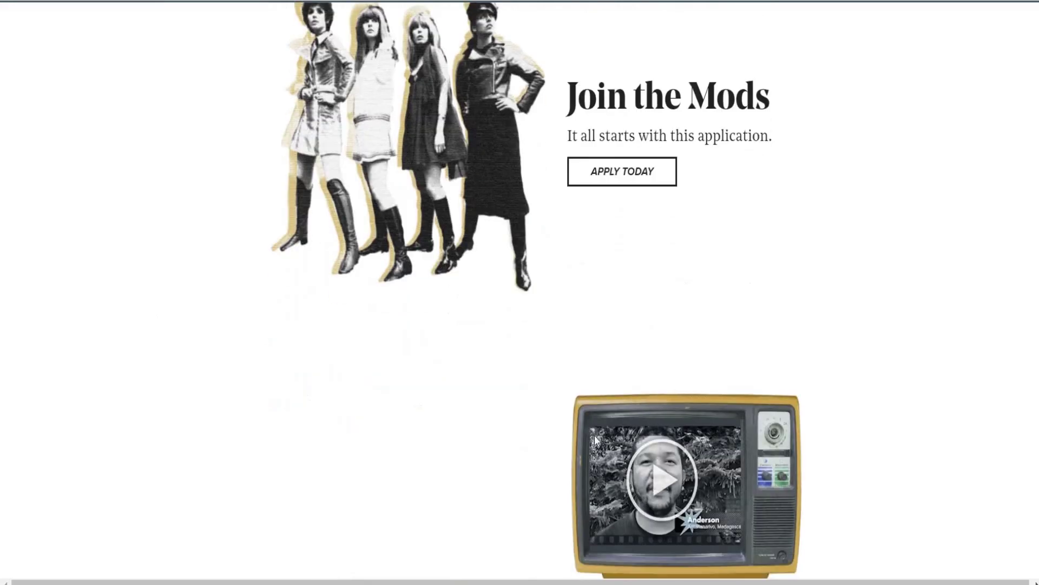
scroll(594, 436, "down", 3)
scroll(378, 420, "down", 1)
scroll(376, 420, "down", 2)
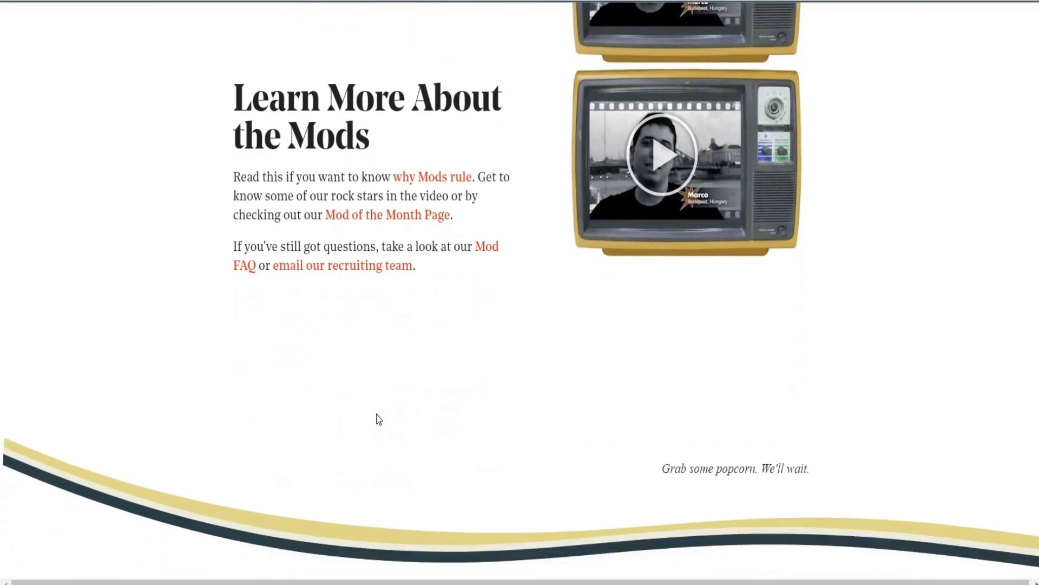
scroll(376, 419, "up", 2)
scroll(375, 419, "up", 4)
scroll(375, 418, "up", 2)
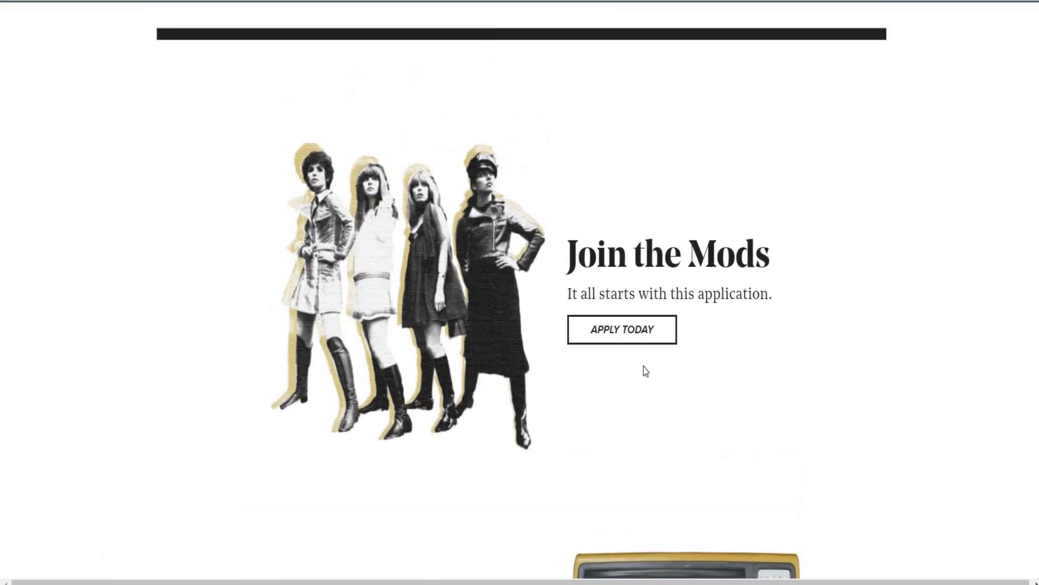
Step: Open the Lever application form for the ModSquad Mod Contractor role
left_click(633, 327)
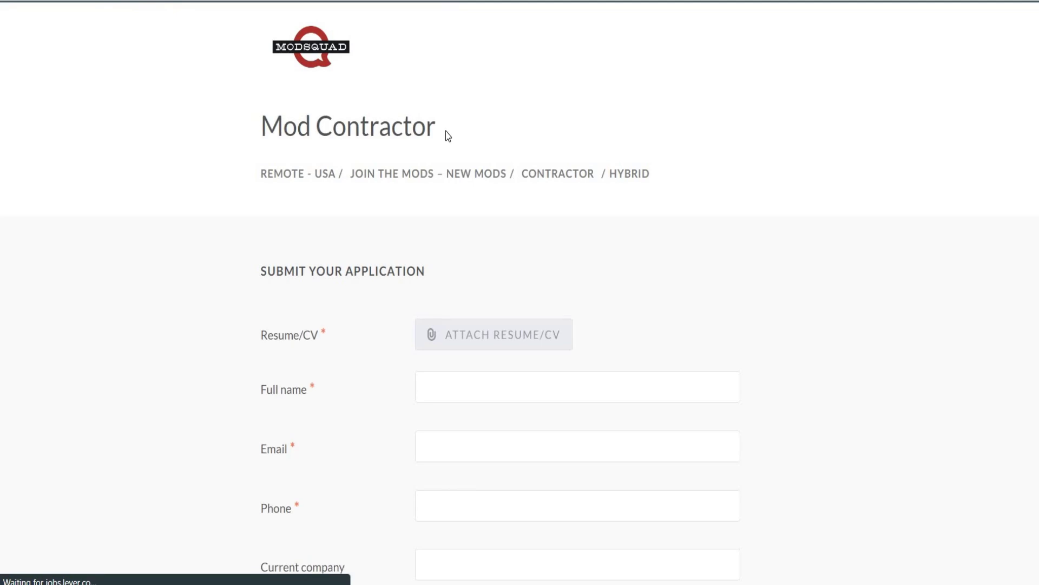
scroll(518, 307, "down", 1)
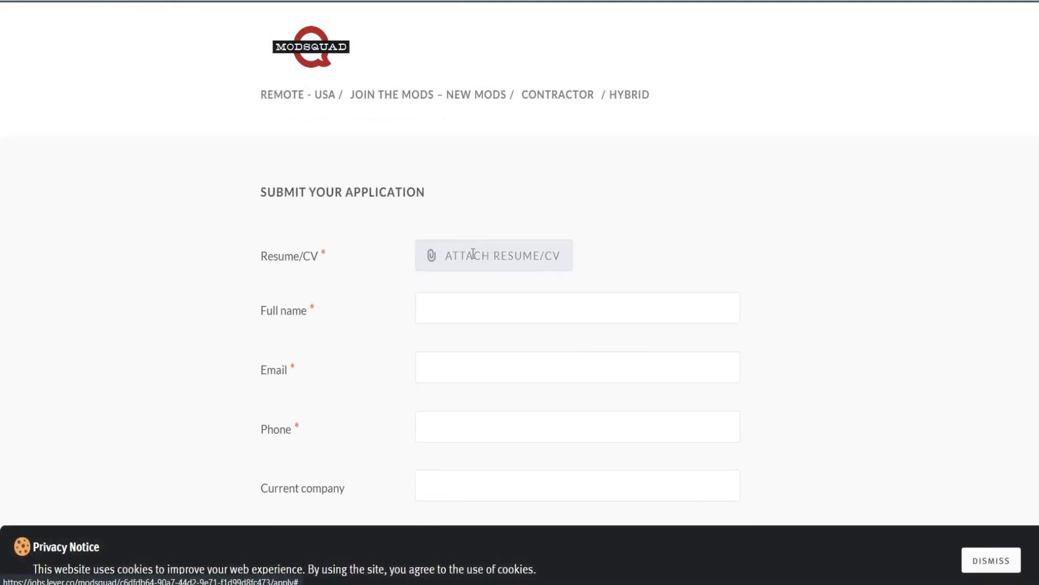
scroll(472, 254, "down", 2)
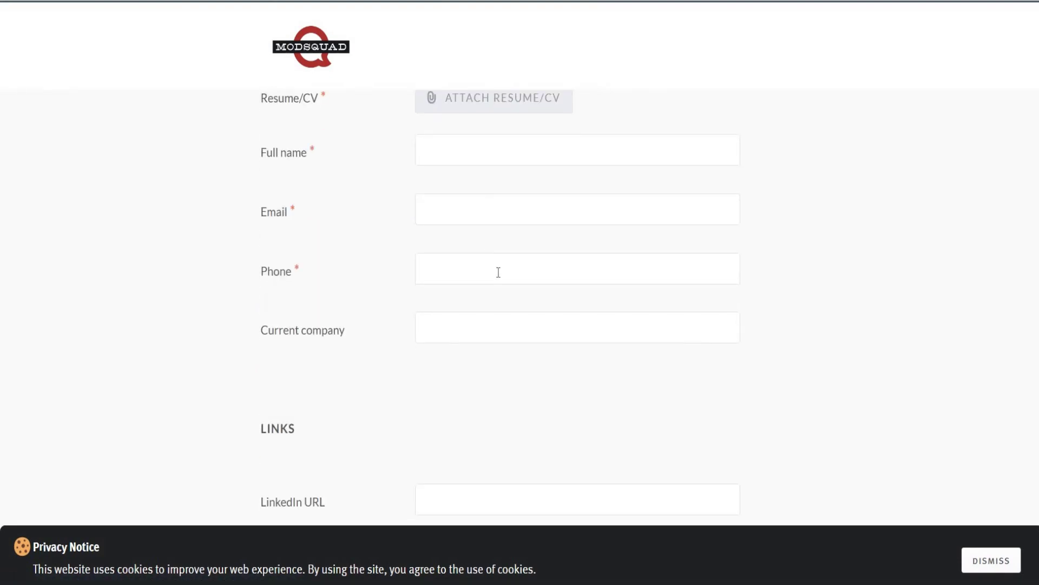
scroll(497, 272, "down", 1)
scroll(485, 262, "down", 1)
scroll(322, 179, "down", 2)
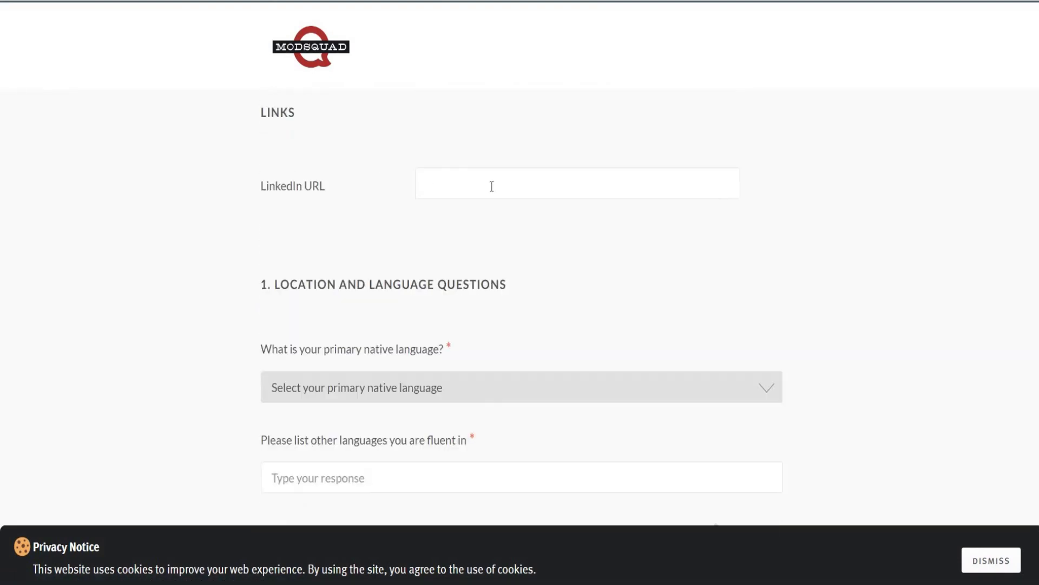
scroll(350, 119, "down", 1)
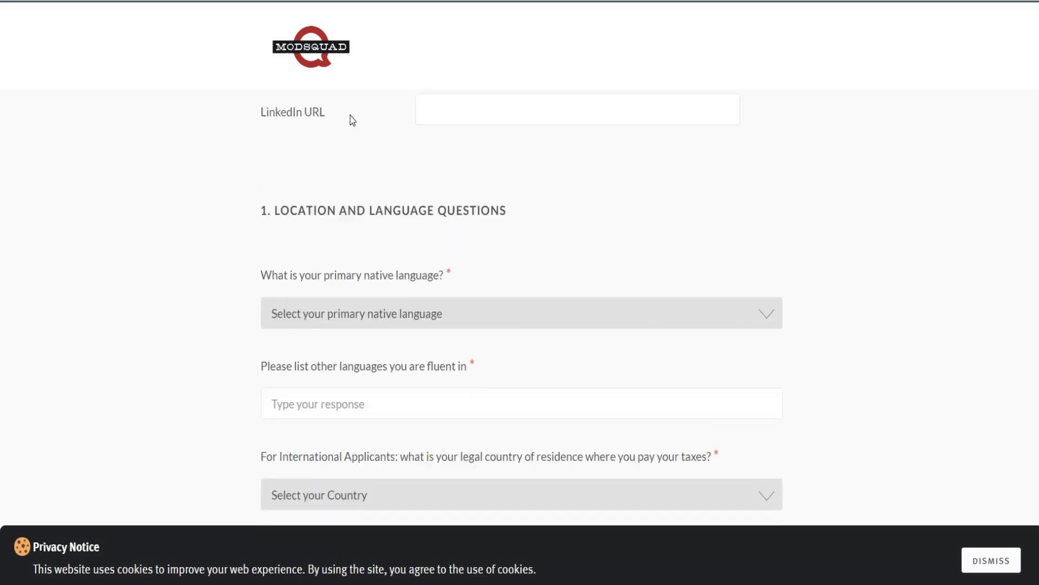
scroll(309, 171, "down", 1)
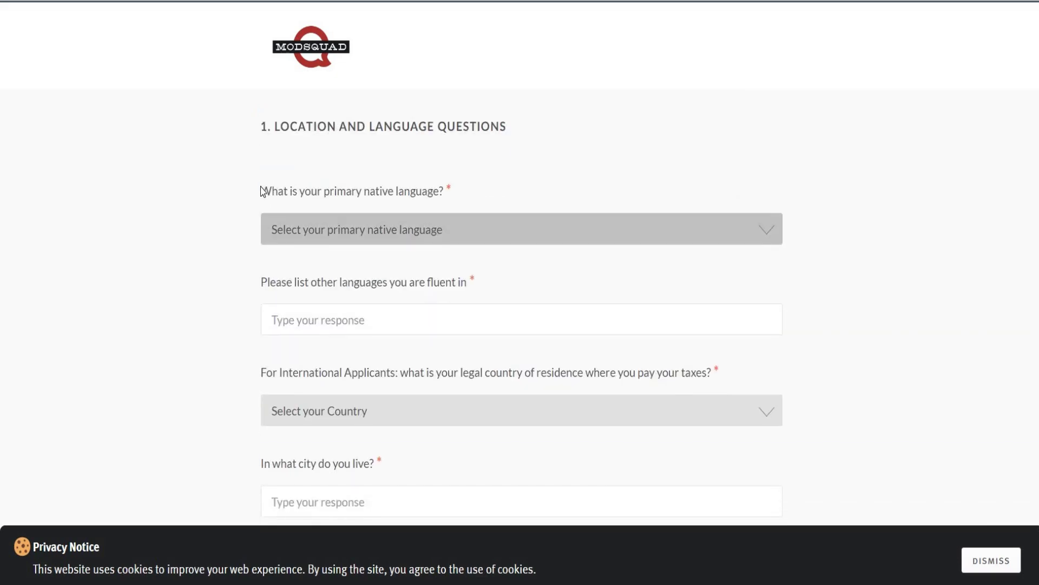
scroll(261, 191, "down", 1)
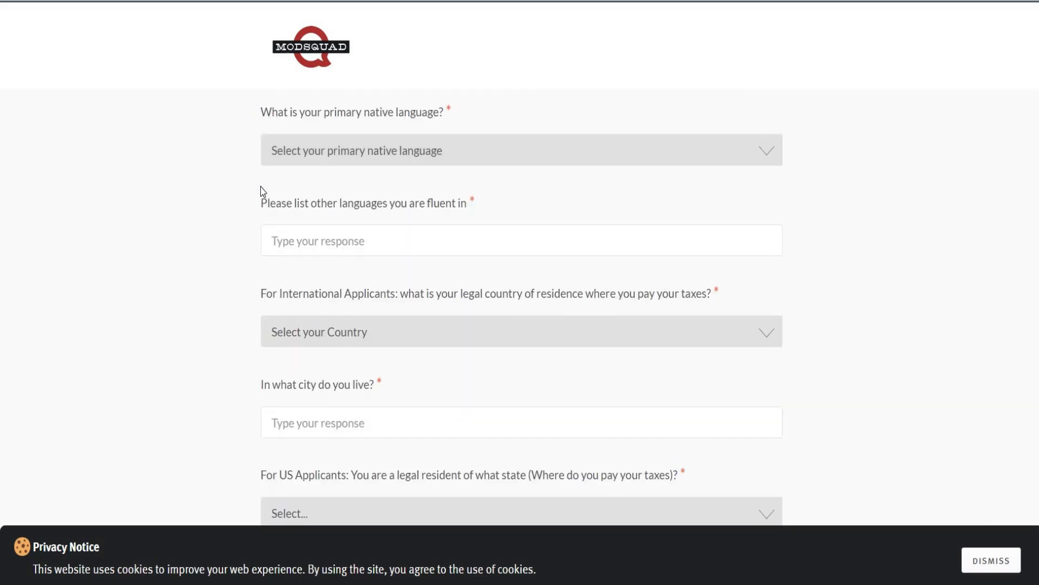
scroll(261, 190, "down", 1)
scroll(262, 190, "down", 1)
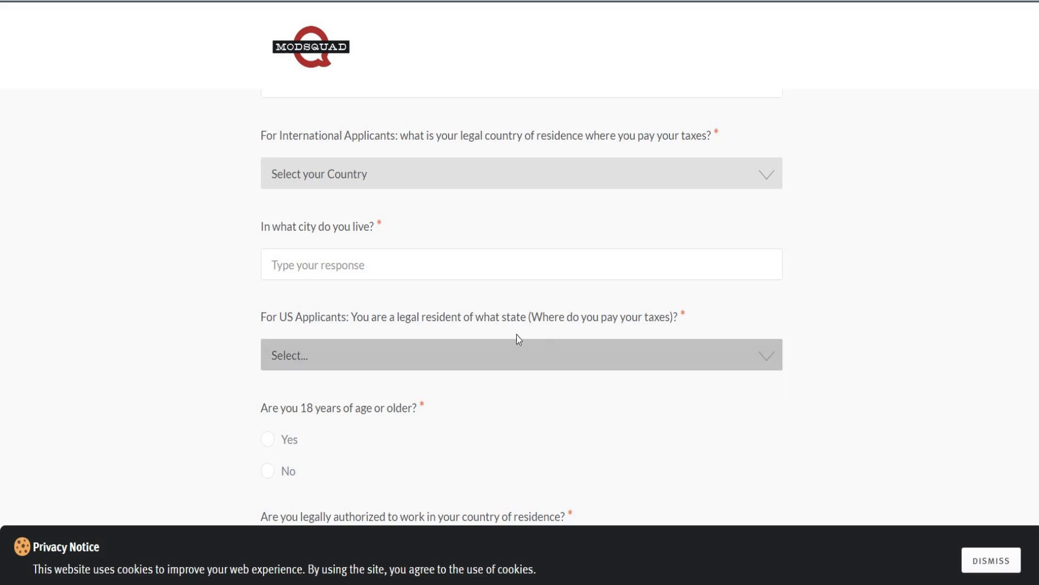
scroll(479, 325, "down", 1)
scroll(373, 312, "down", 2)
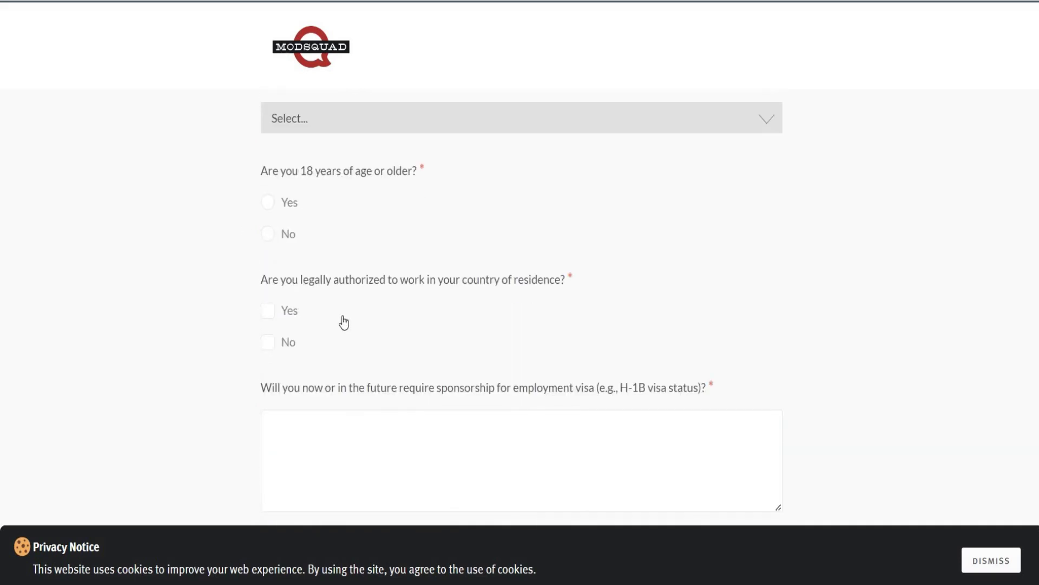
scroll(326, 300, "down", 2)
scroll(192, 231, "down", 1)
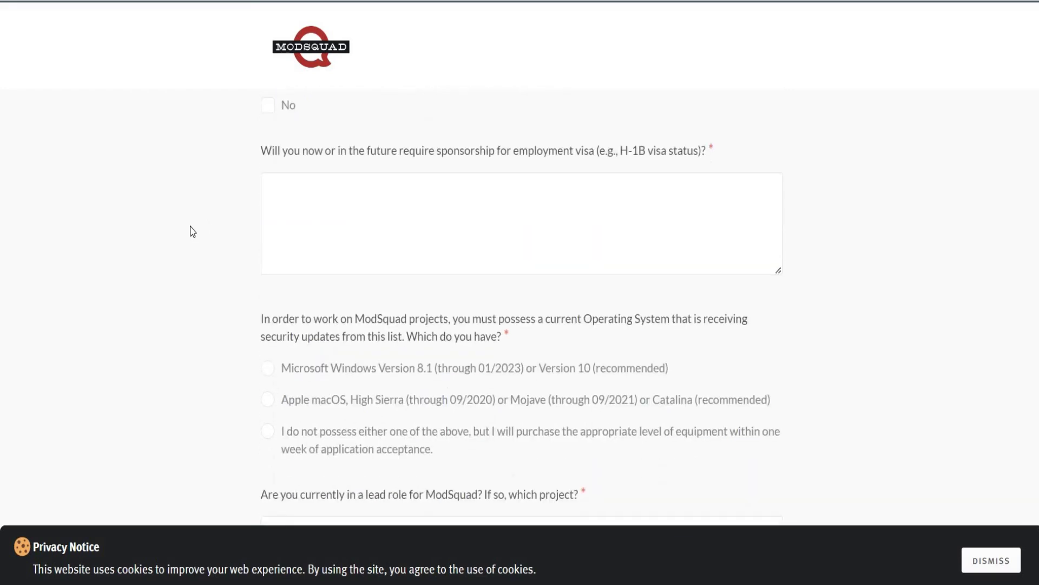
scroll(192, 231, "down", 2)
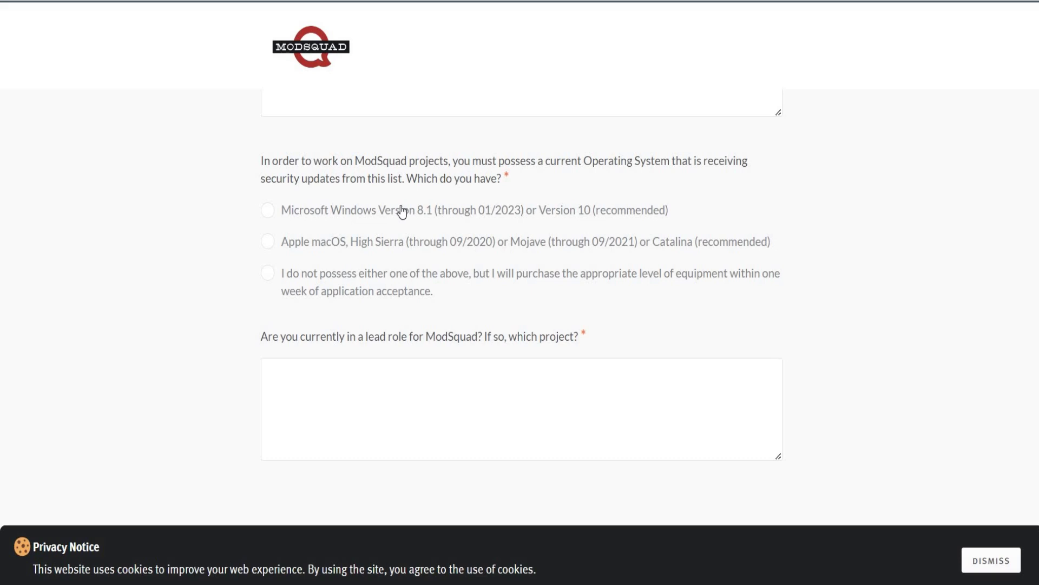
scroll(345, 295, "down", 1)
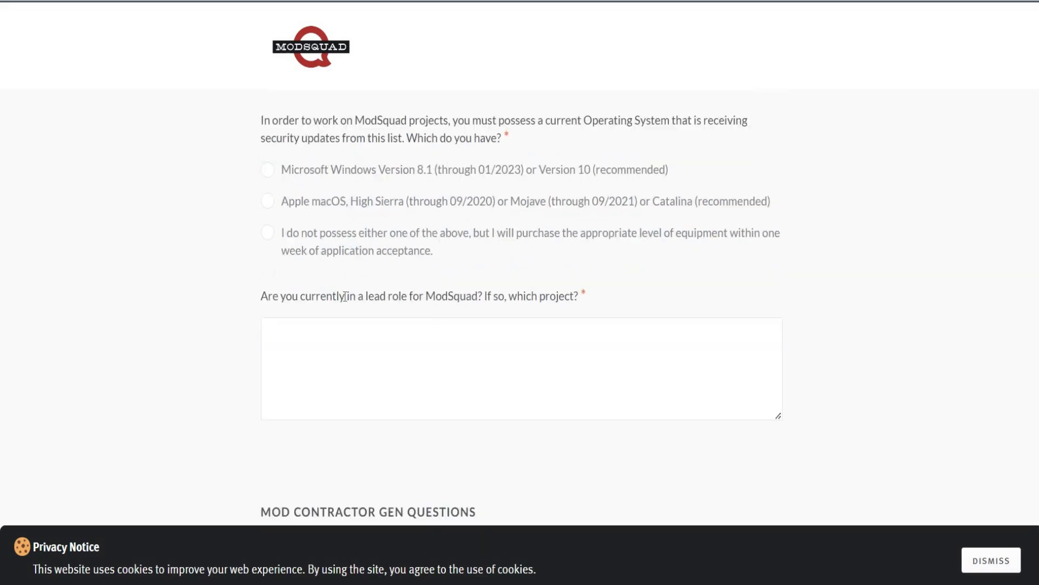
scroll(345, 296, "down", 1)
scroll(233, 323, "down", 2)
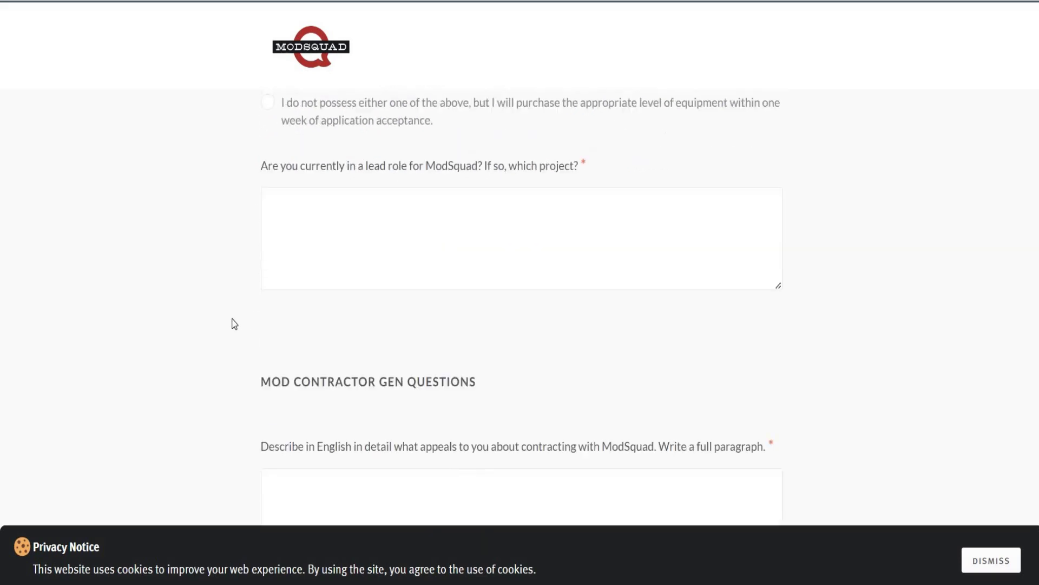
scroll(233, 323, "down", 1)
scroll(234, 324, "down", 2)
scroll(264, 262, "down", 2)
scroll(319, 237, "down", 1)
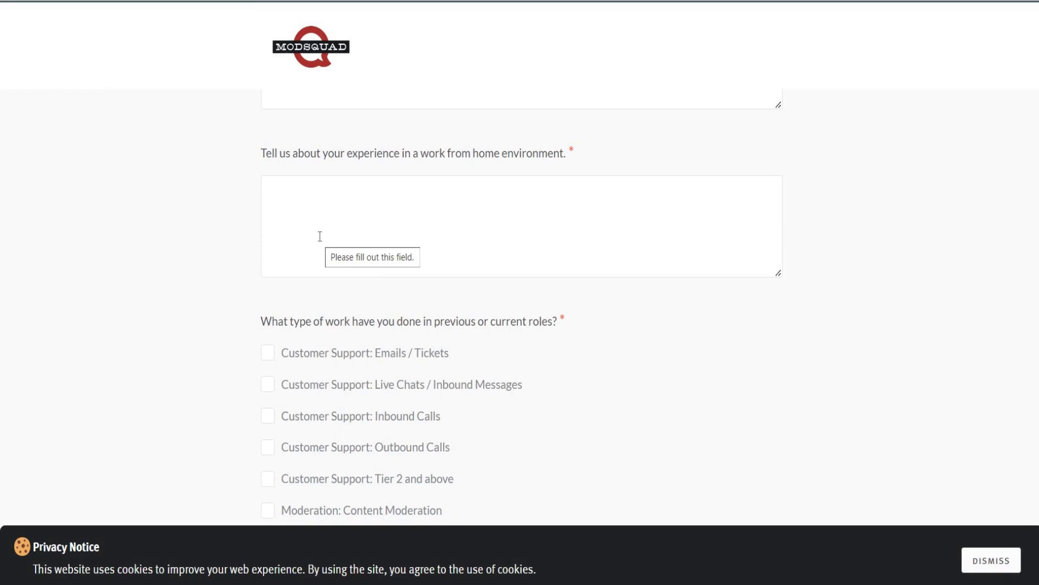
scroll(301, 244, "down", 1)
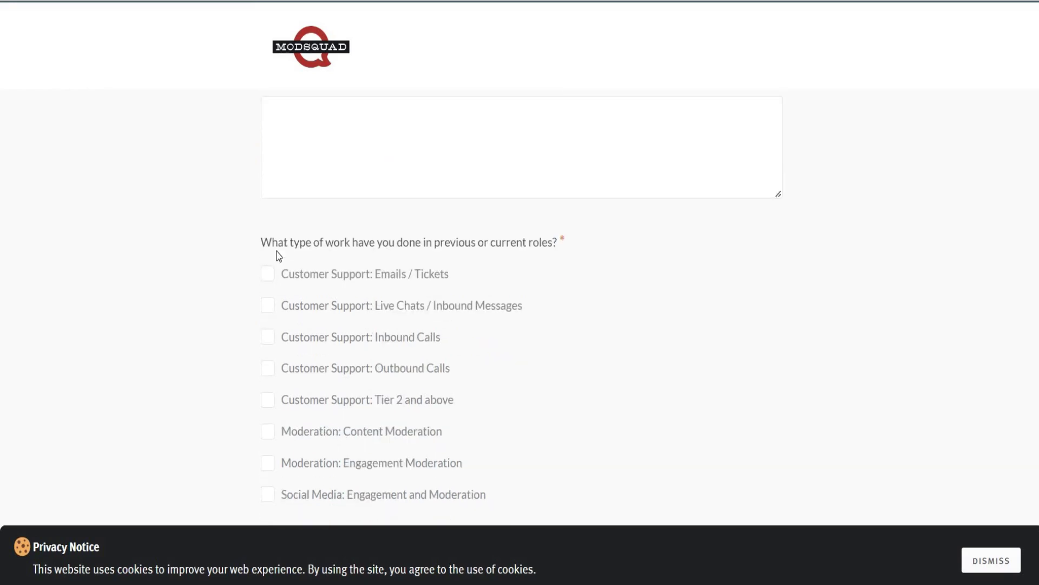
scroll(309, 204, "down", 2)
scroll(359, 214, "down", 1)
scroll(360, 233, "up", 1)
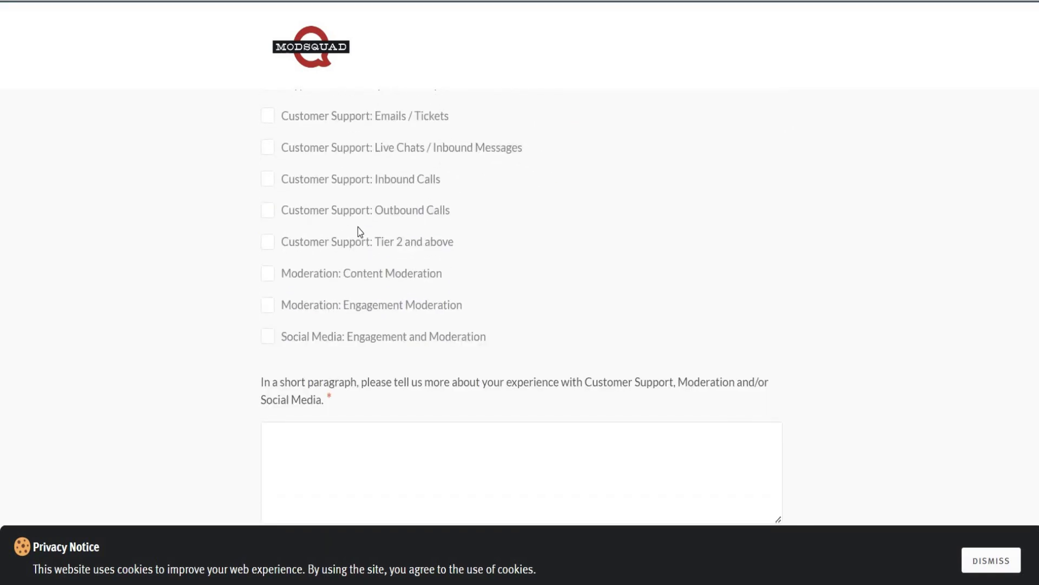
scroll(359, 230, "down", 2)
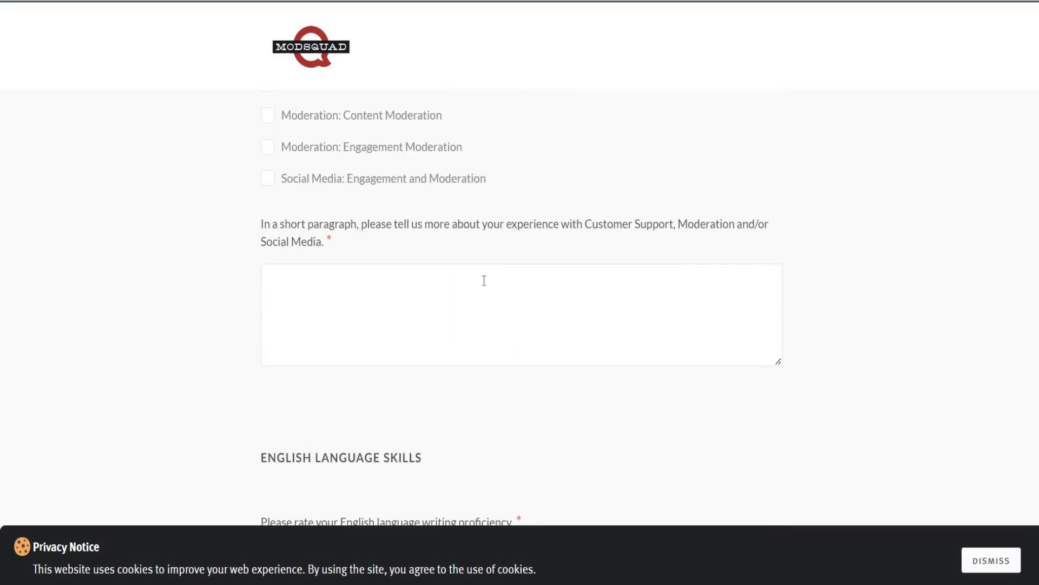
scroll(484, 281, "down", 3)
scroll(484, 280, "down", 3)
scroll(485, 282, "down", 4)
scroll(485, 282, "down", 3)
scroll(488, 293, "down", 1)
scroll(505, 382, "down", 3)
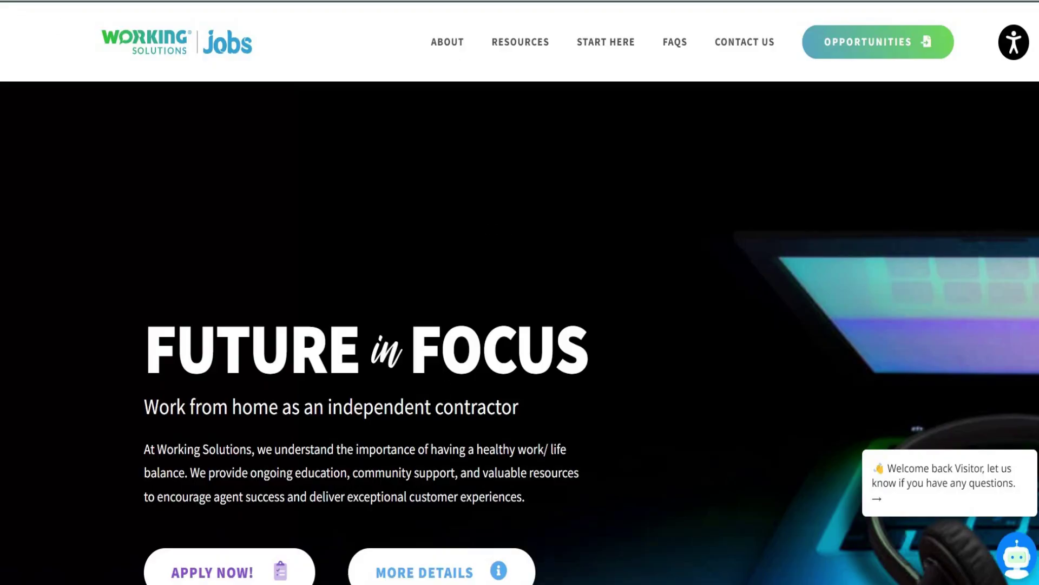
scroll(216, 171, "down", 2)
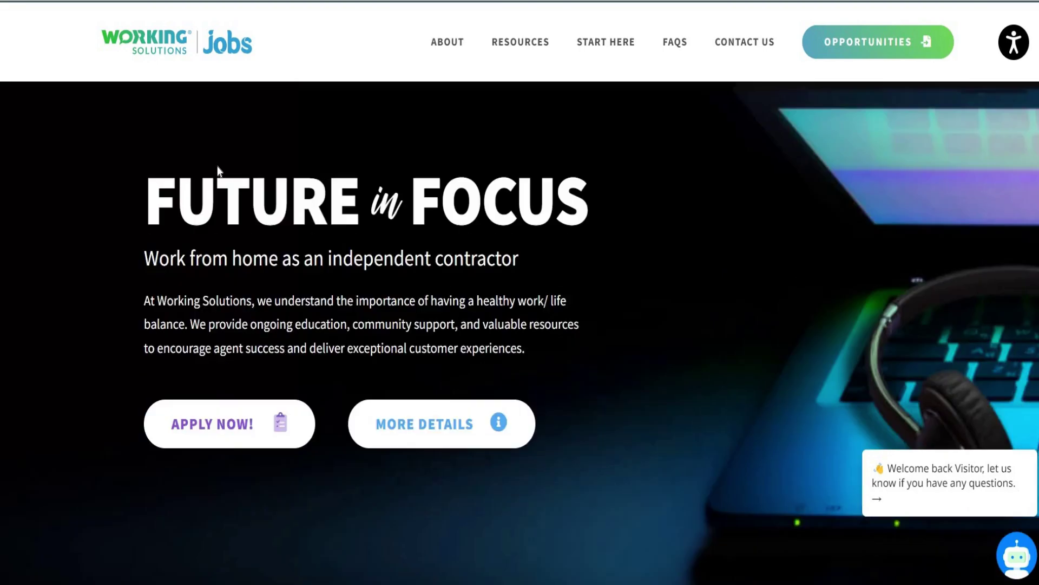
scroll(217, 171, "down", 1)
scroll(216, 171, "down", 1)
scroll(217, 171, "down", 3)
scroll(217, 170, "down", 5)
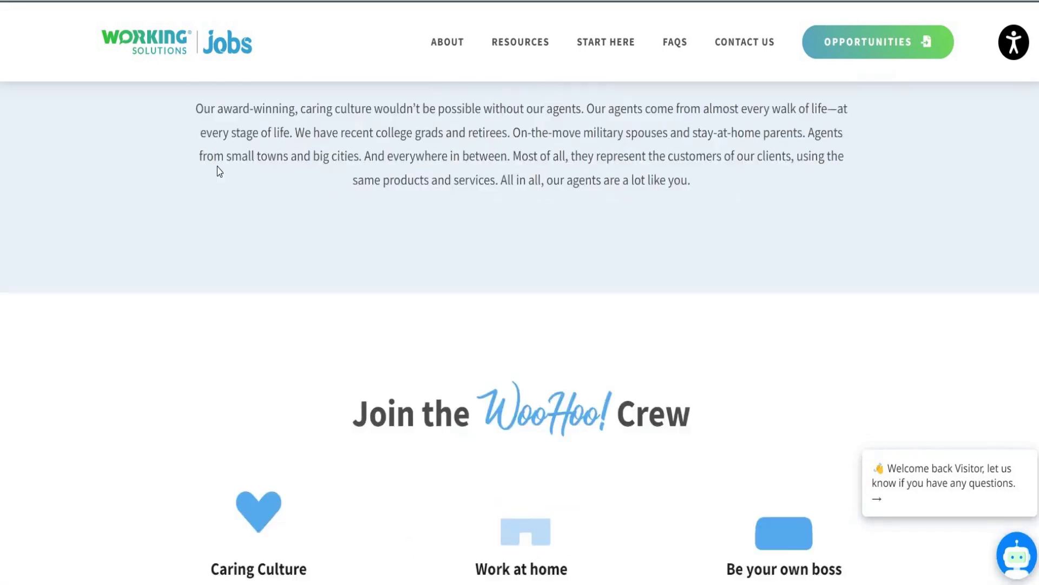
scroll(217, 171, "down", 3)
scroll(217, 170, "down", 1)
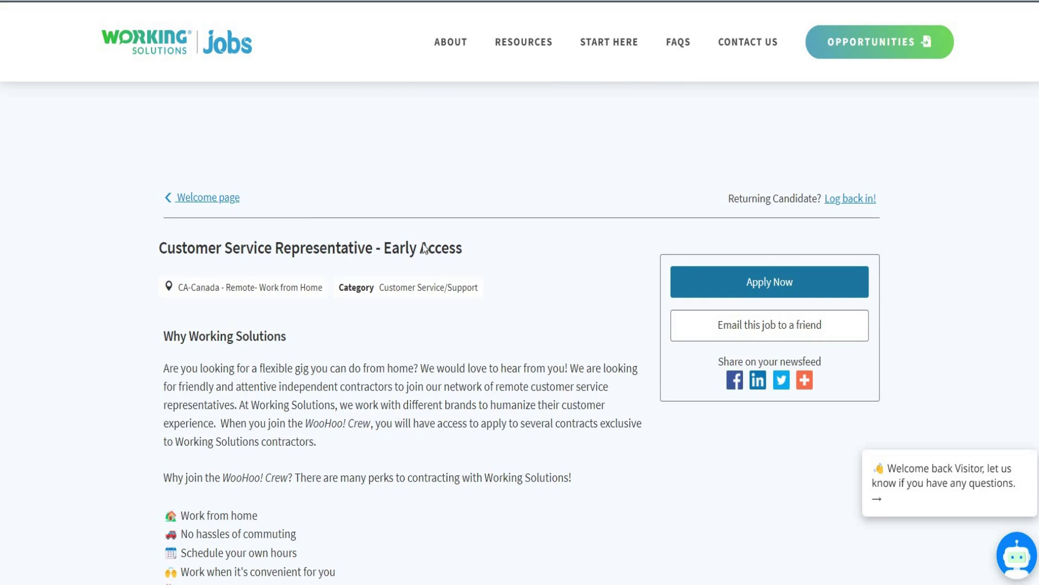
scroll(393, 244, "down", 2)
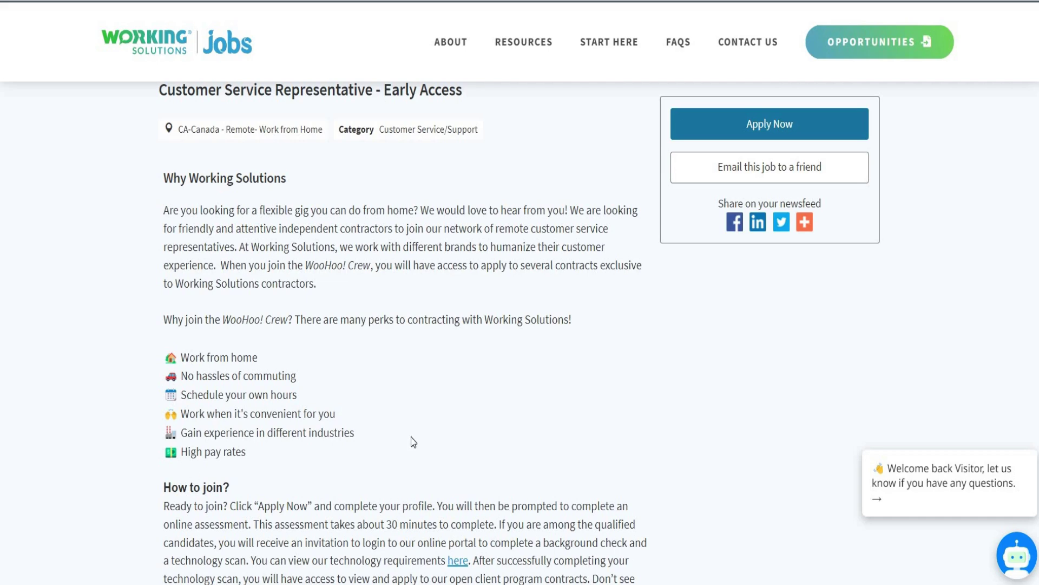
scroll(412, 440, "down", 1)
scroll(412, 441, "down", 4)
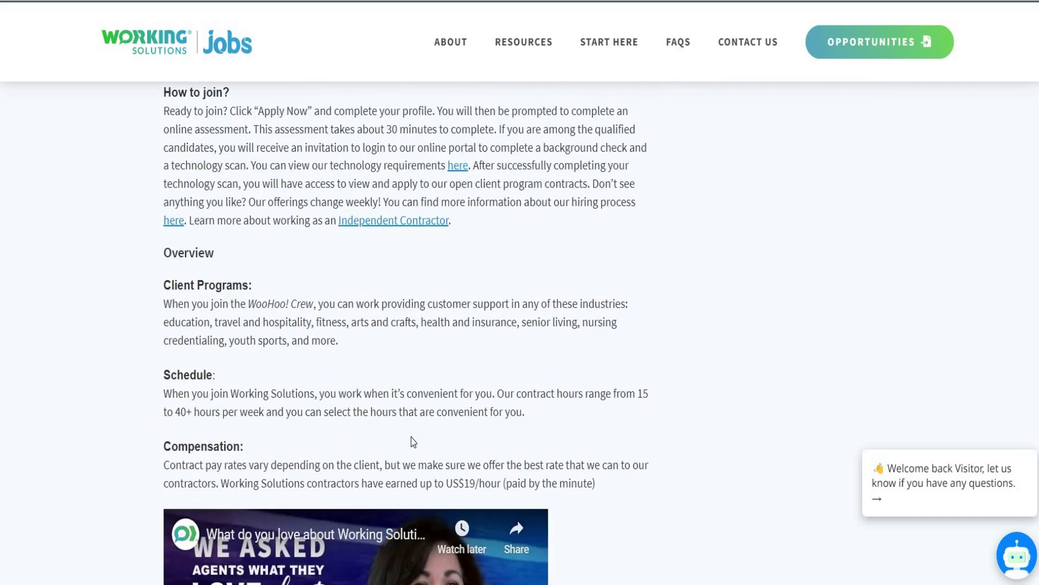
scroll(457, 392, "up", 5)
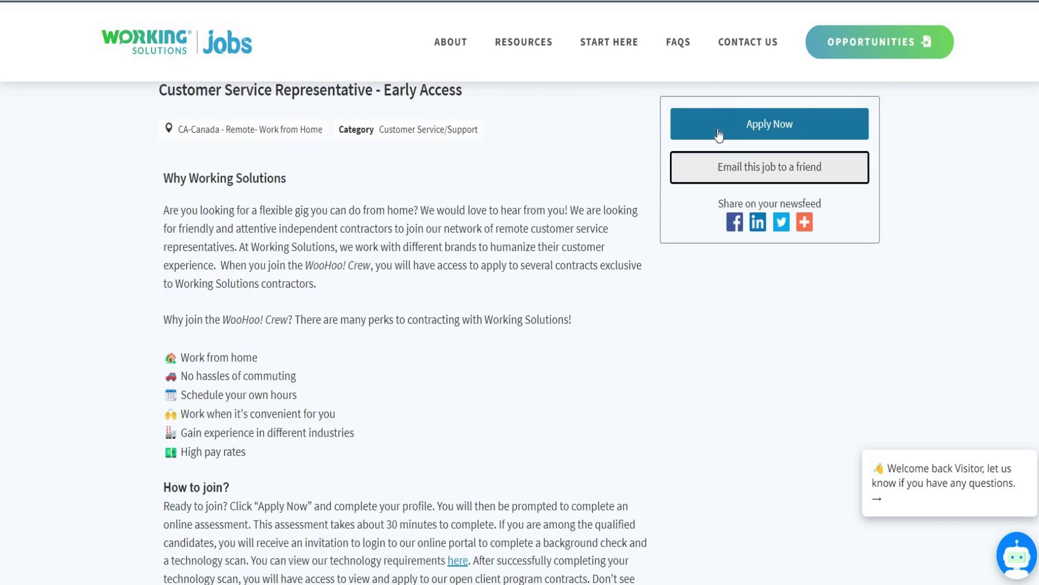
scroll(550, 212, "down", 3)
scroll(550, 218, "down", 2)
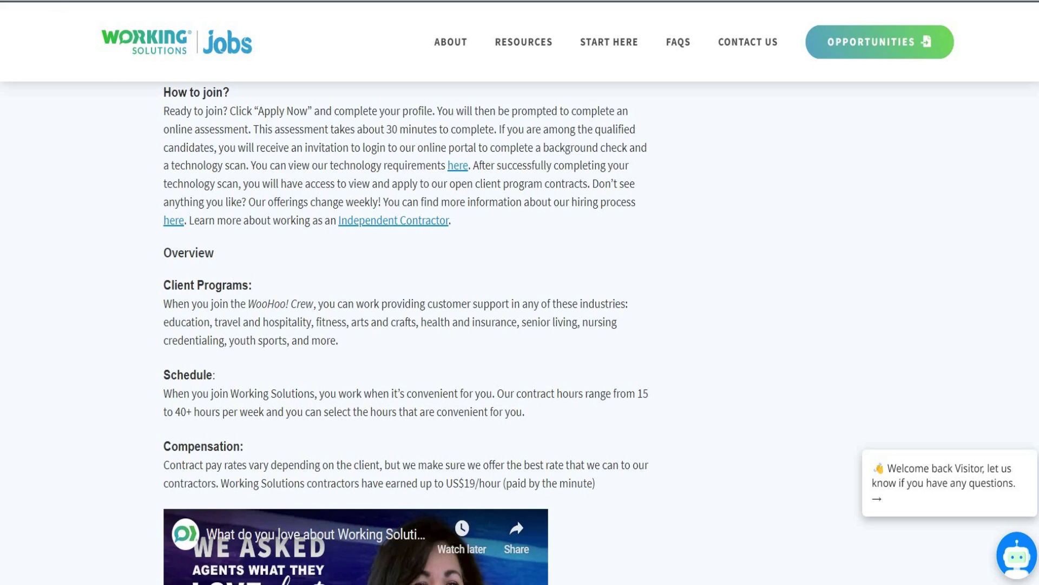
scroll(419, 255, "down", 3)
scroll(568, 276, "down", 2)
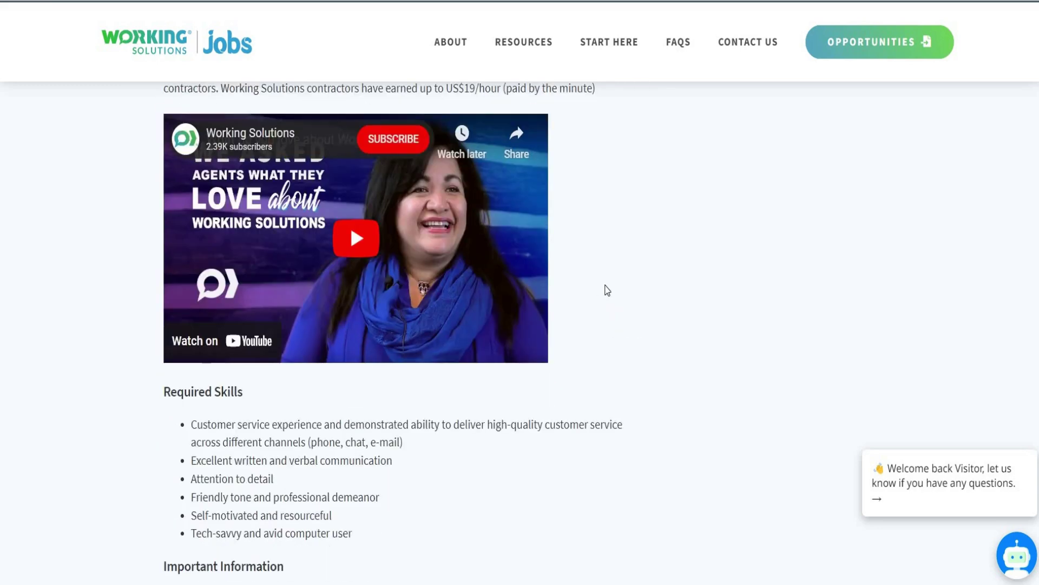
scroll(606, 292, "down", 1)
scroll(604, 322, "down", 1)
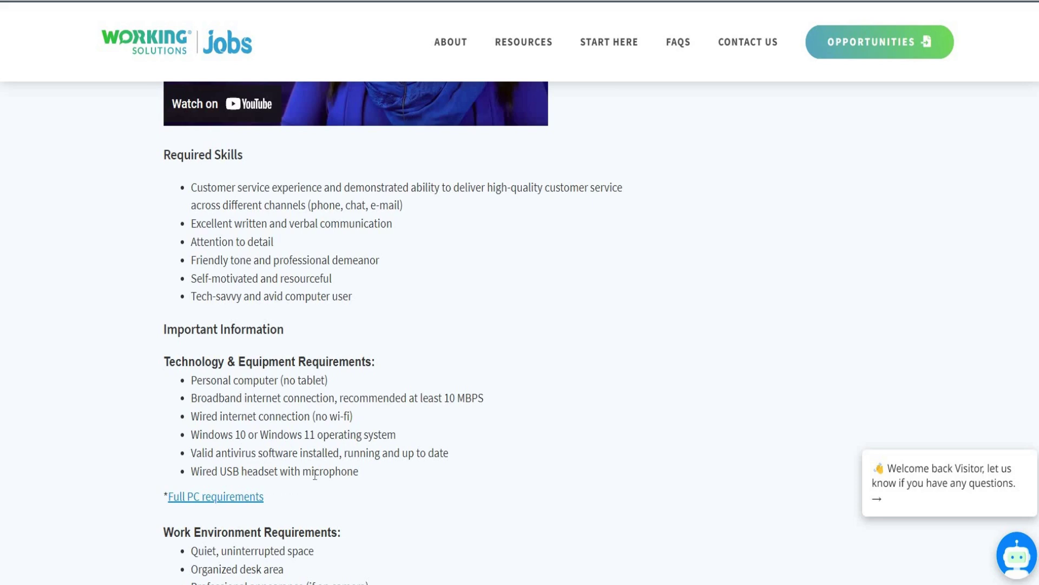
scroll(316, 474, "down", 1)
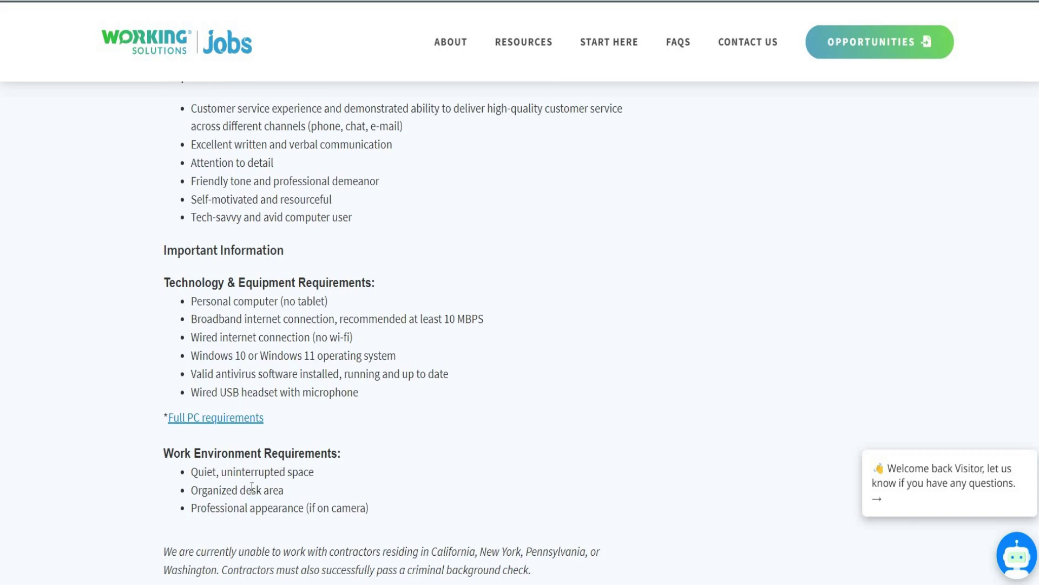
scroll(379, 461, "down", 1)
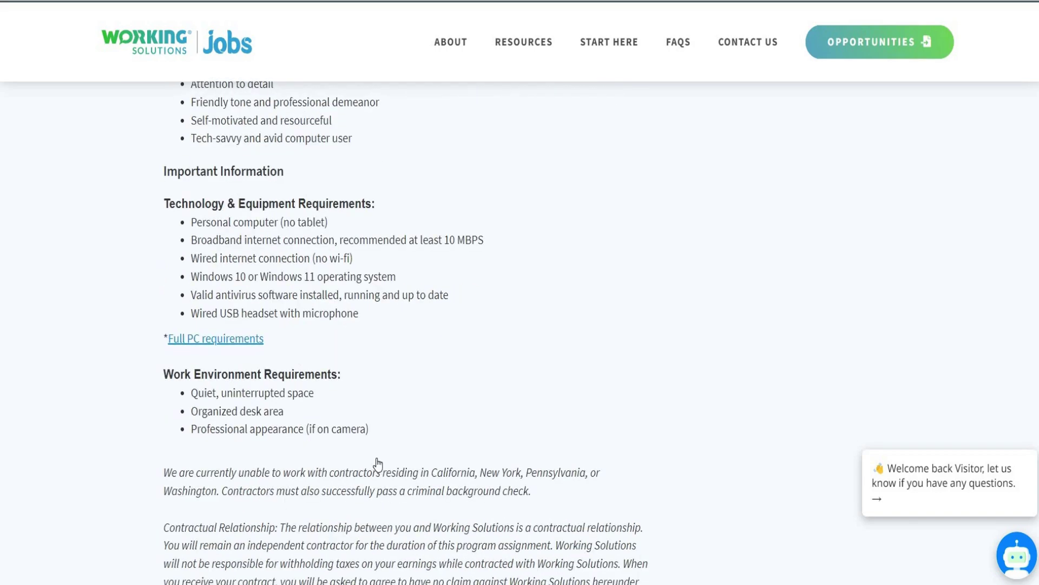
scroll(447, 423, "down", 2)
scroll(509, 391, "down", 2)
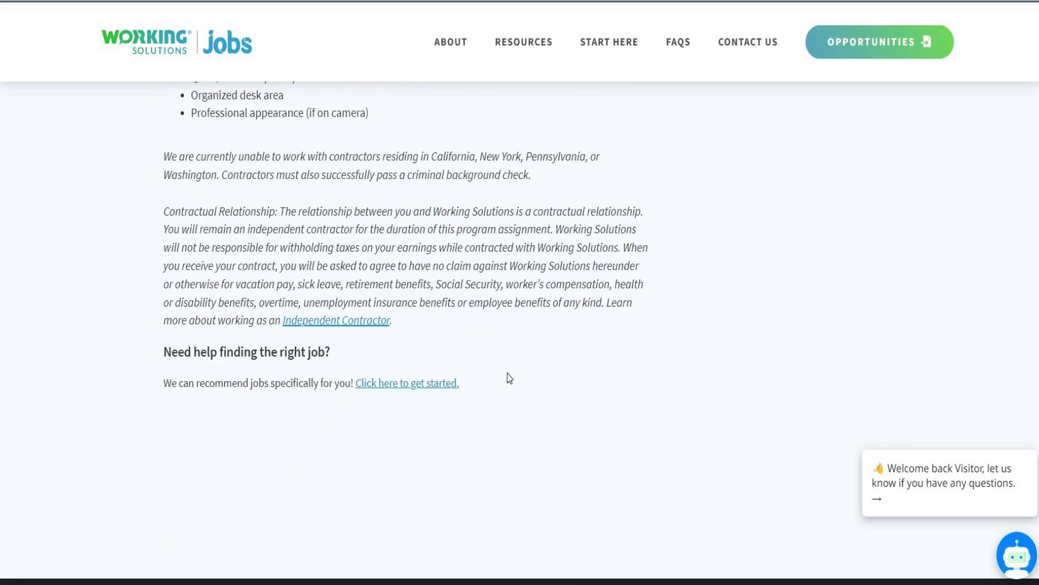
scroll(505, 385, "up", 10)
scroll(502, 383, "up", 2)
scroll(568, 365, "up", 5)
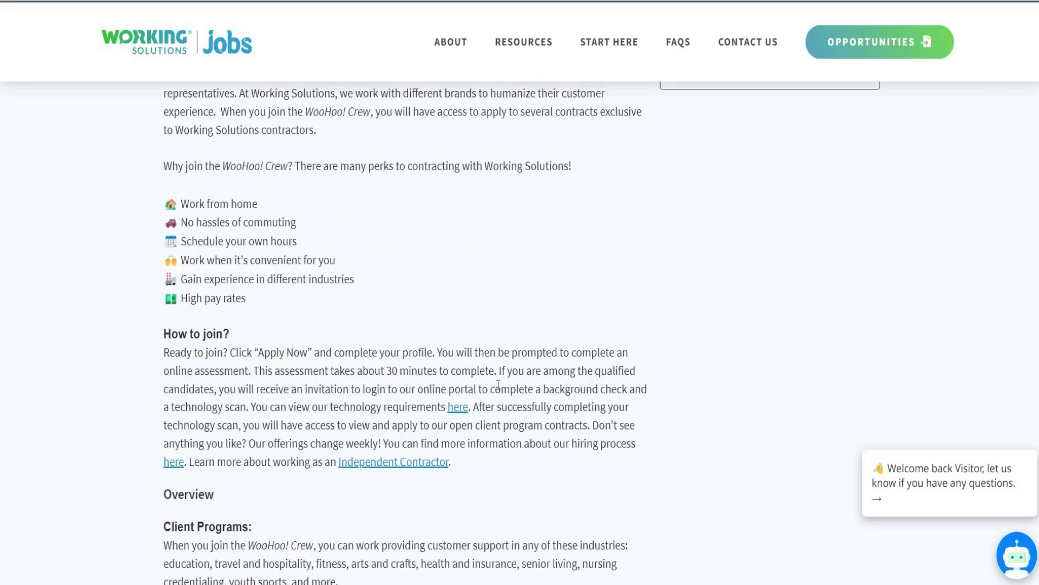
scroll(724, 332, "up", 3)
Step: Start the Customer Service job application from the Working Solutions posting
left_click(754, 282)
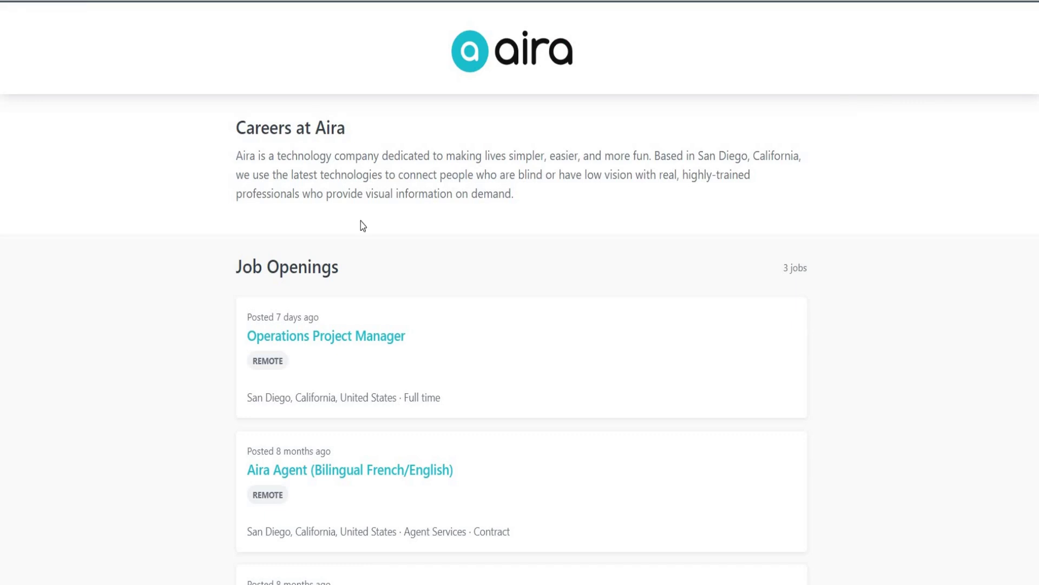
scroll(342, 451, "down", 2)
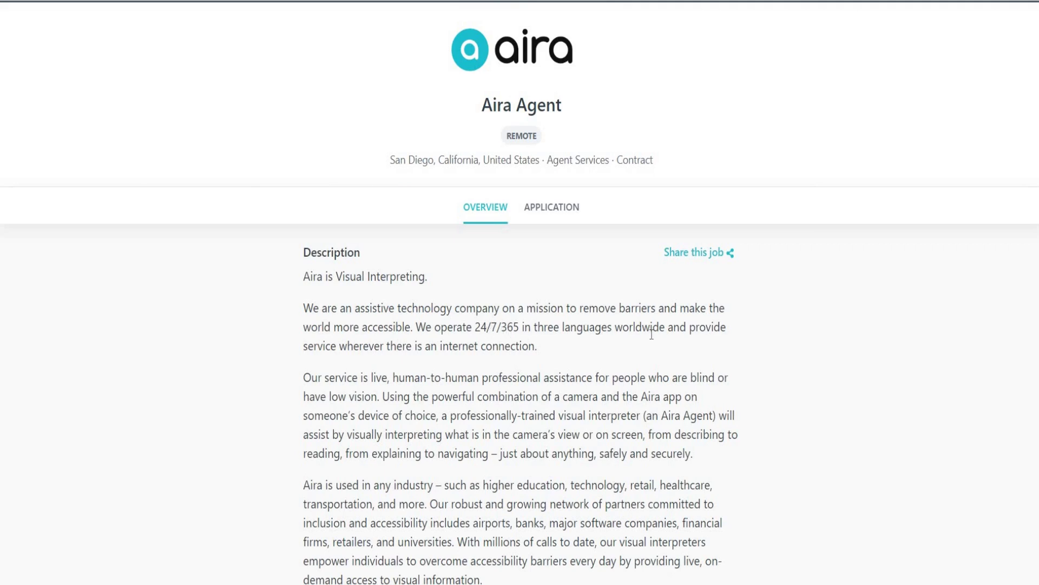
scroll(651, 334, "down", 1)
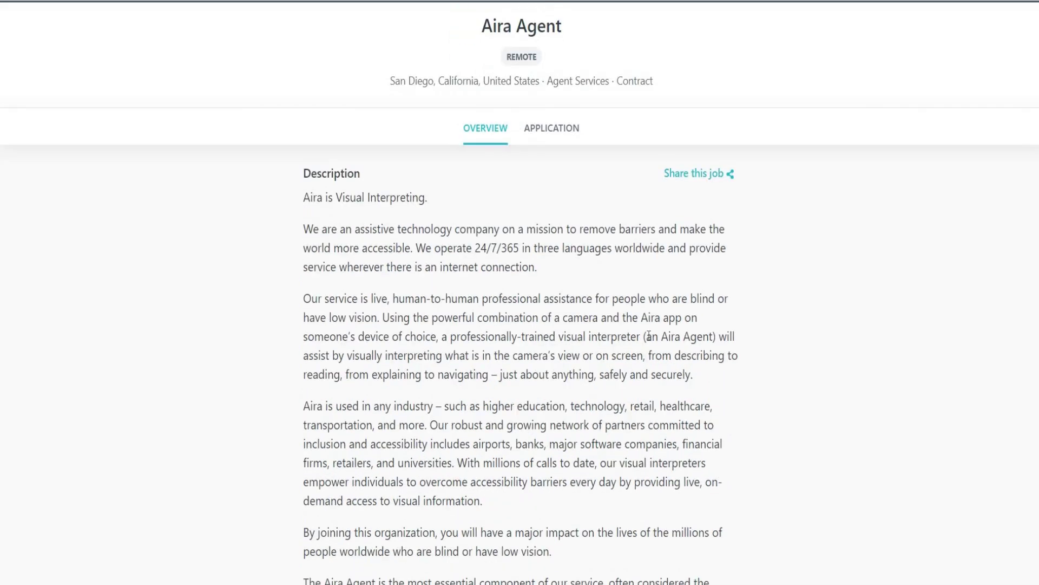
scroll(649, 335, "down", 2)
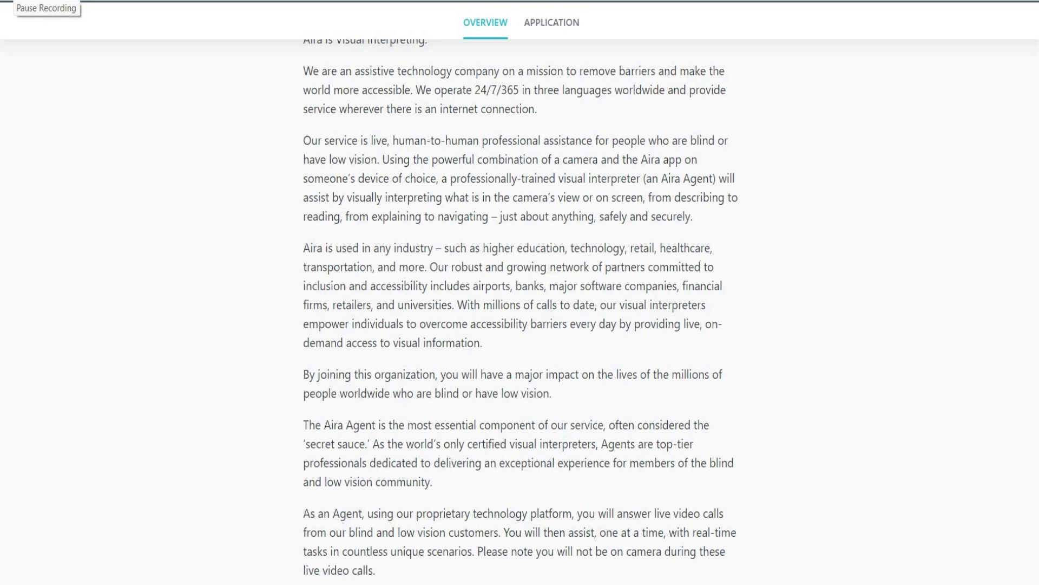
scroll(122, 155, "down", 3)
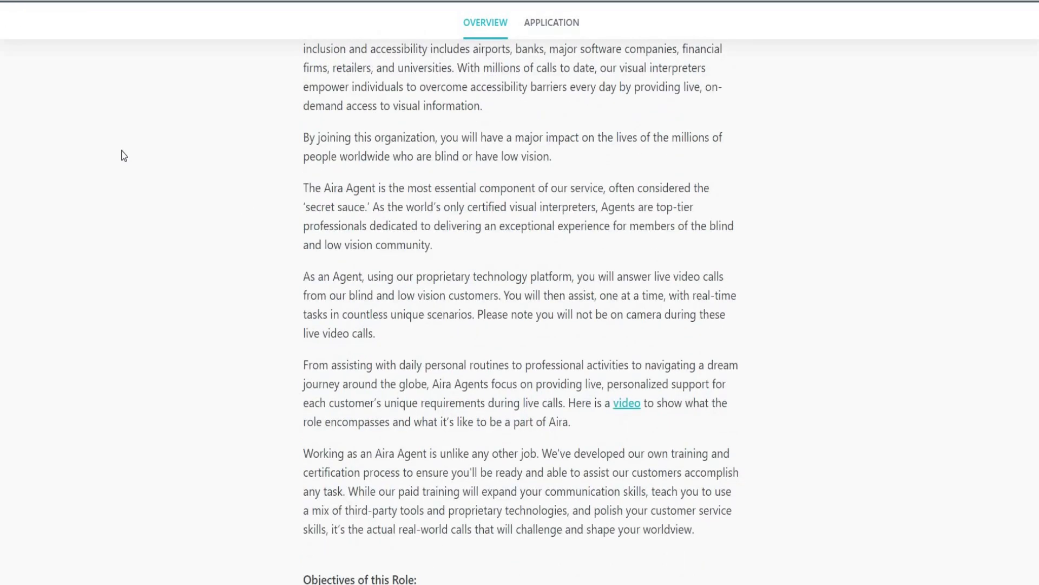
scroll(122, 156, "down", 1)
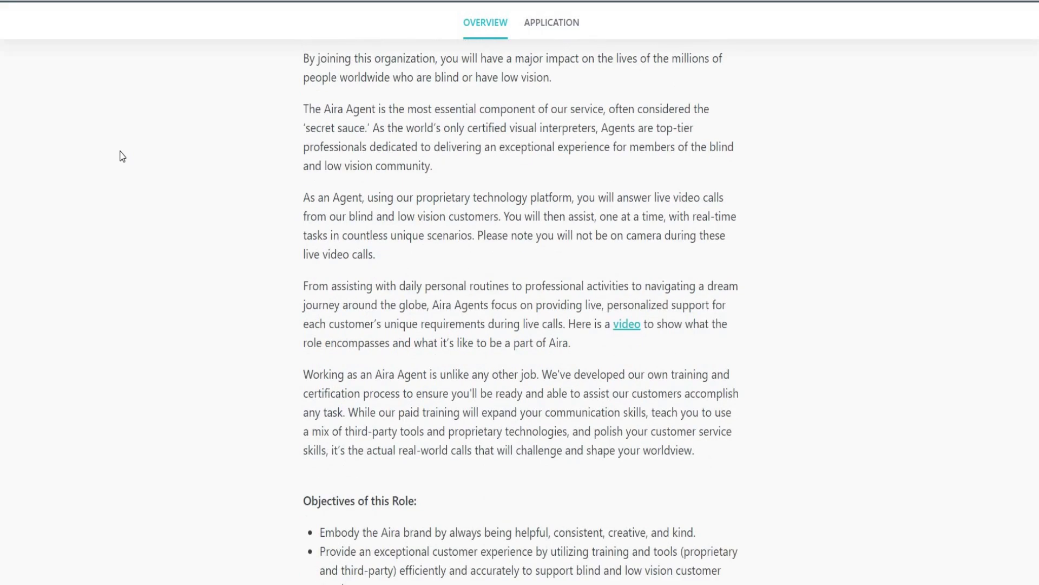
scroll(121, 155, "down", 2)
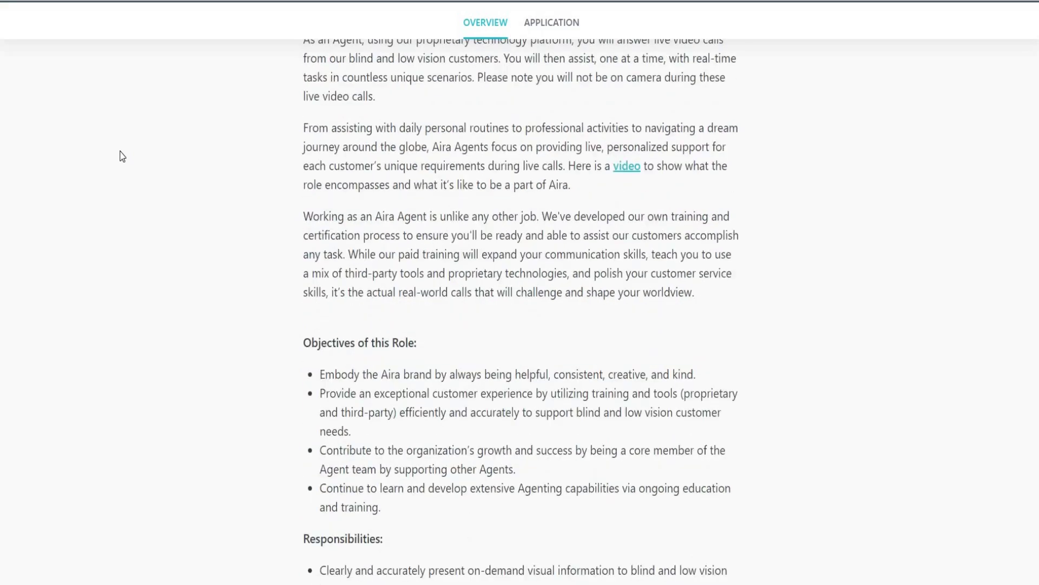
scroll(121, 156, "down", 1)
scroll(244, 135, "down", 2)
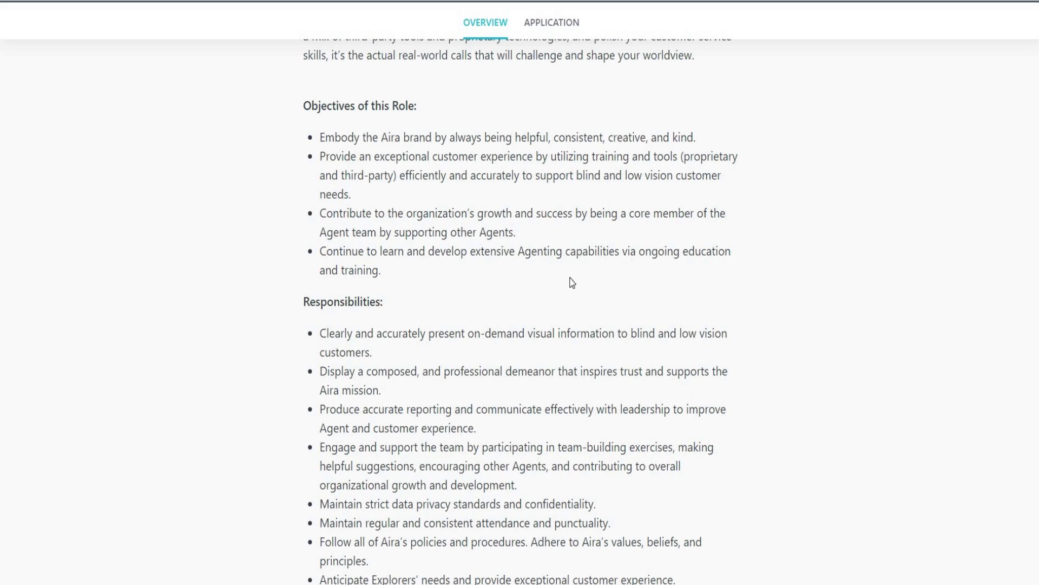
scroll(555, 298, "down", 2)
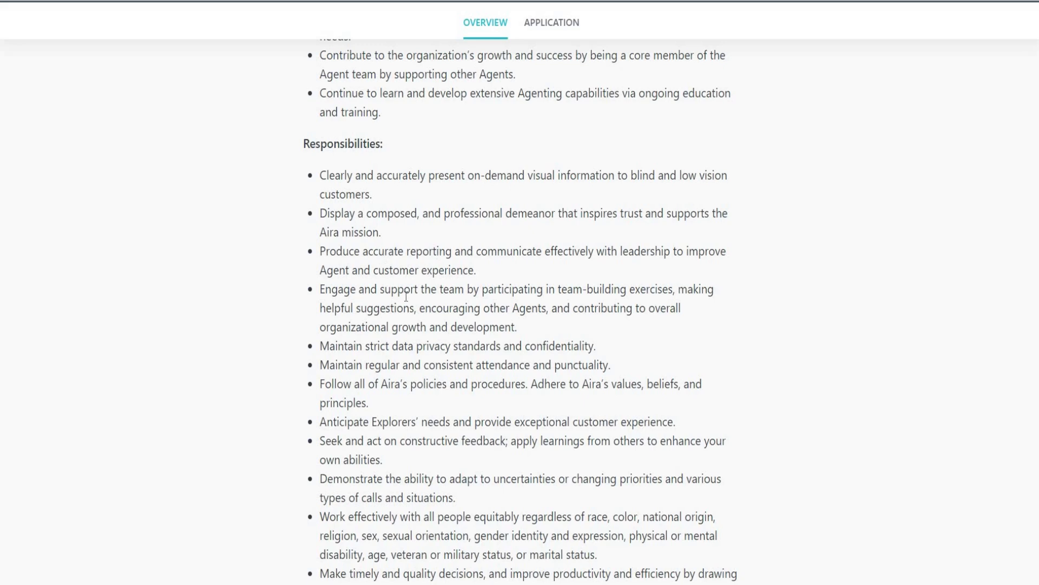
scroll(365, 328, "down", 1)
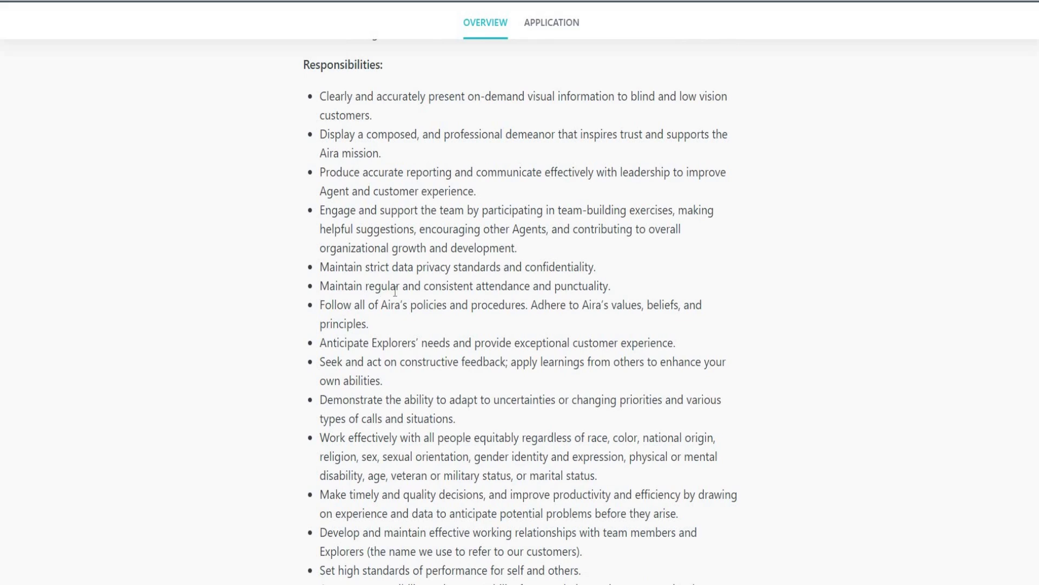
scroll(396, 292, "down", 1)
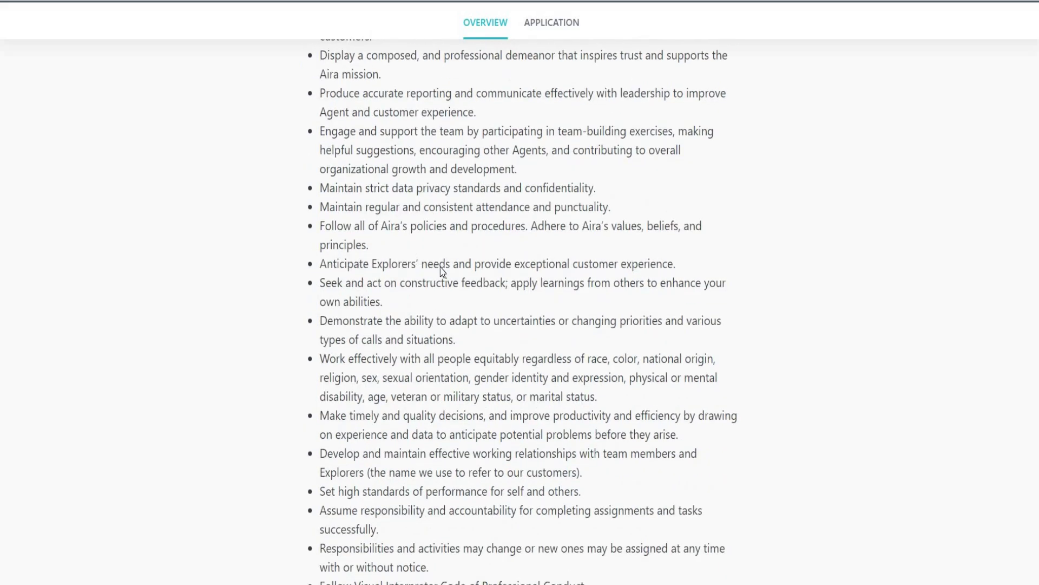
scroll(382, 247, "down", 1)
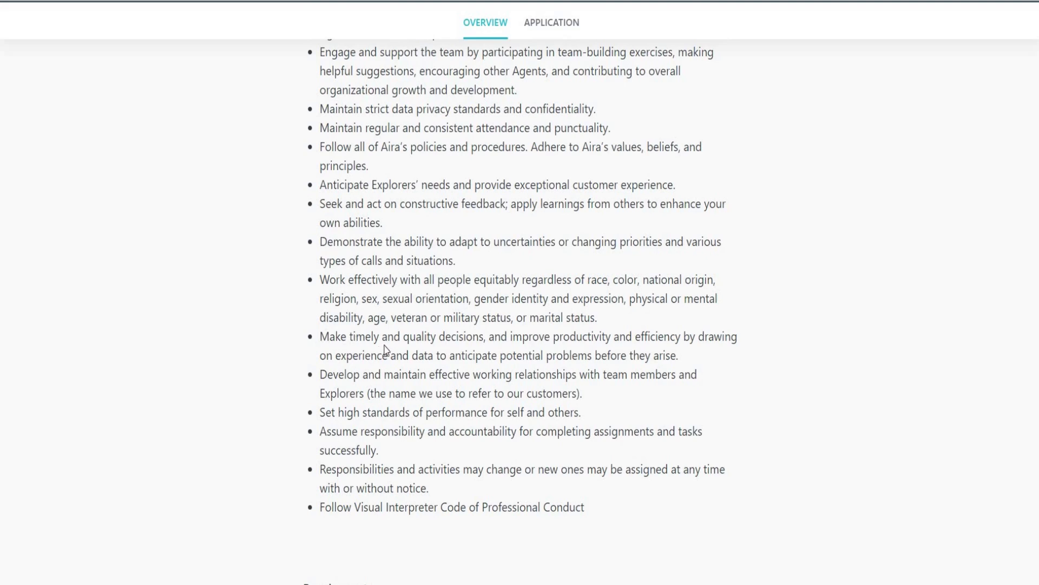
scroll(429, 326, "down", 1)
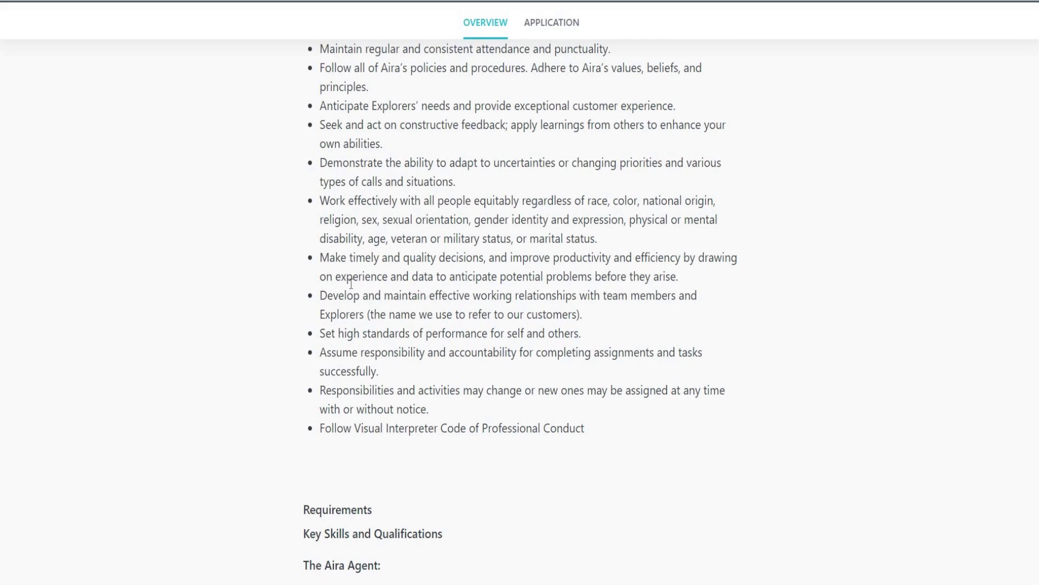
scroll(382, 281, "down", 1)
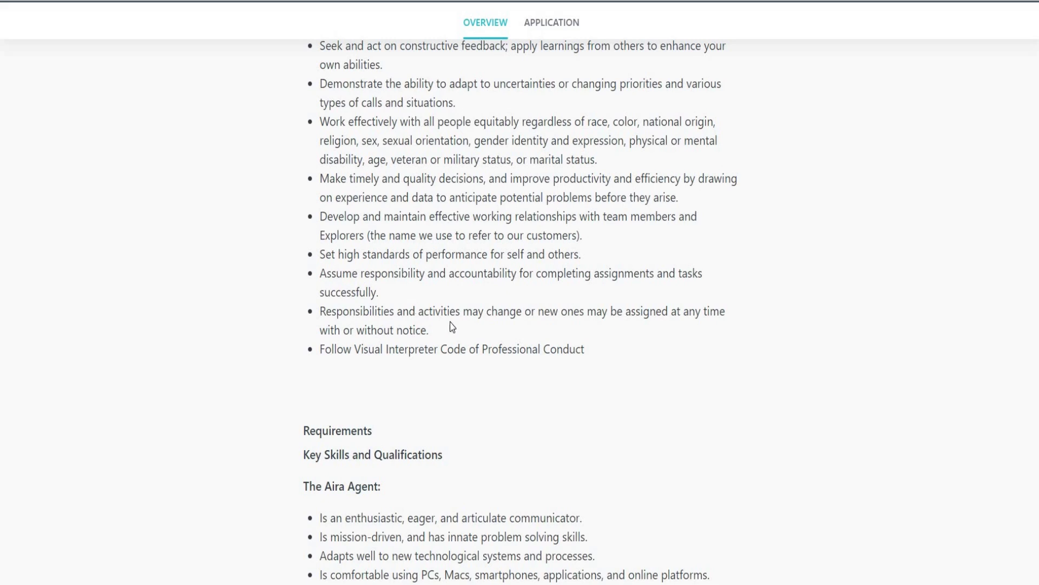
scroll(454, 284, "down", 1)
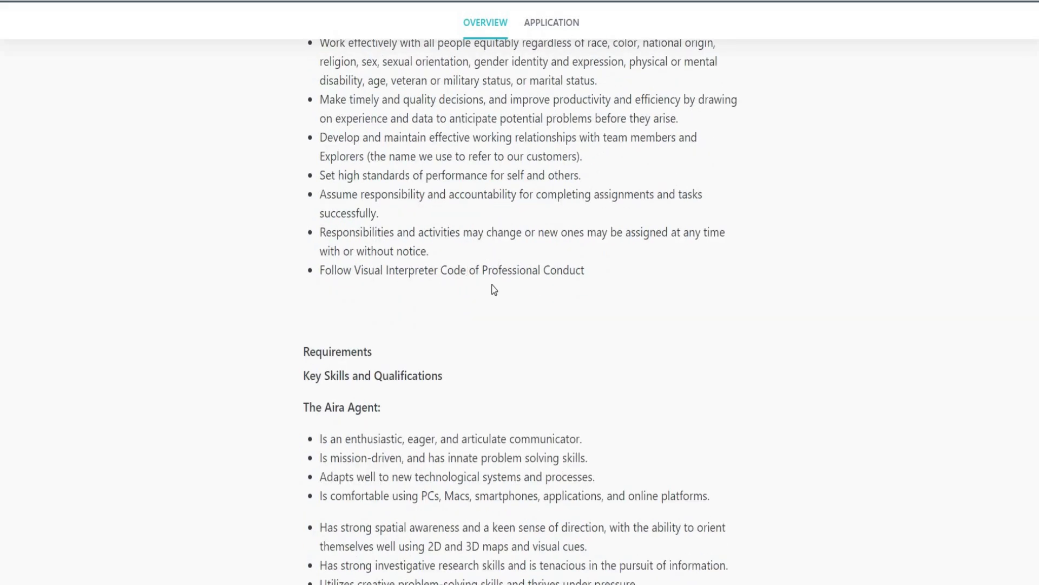
scroll(492, 288, "down", 2)
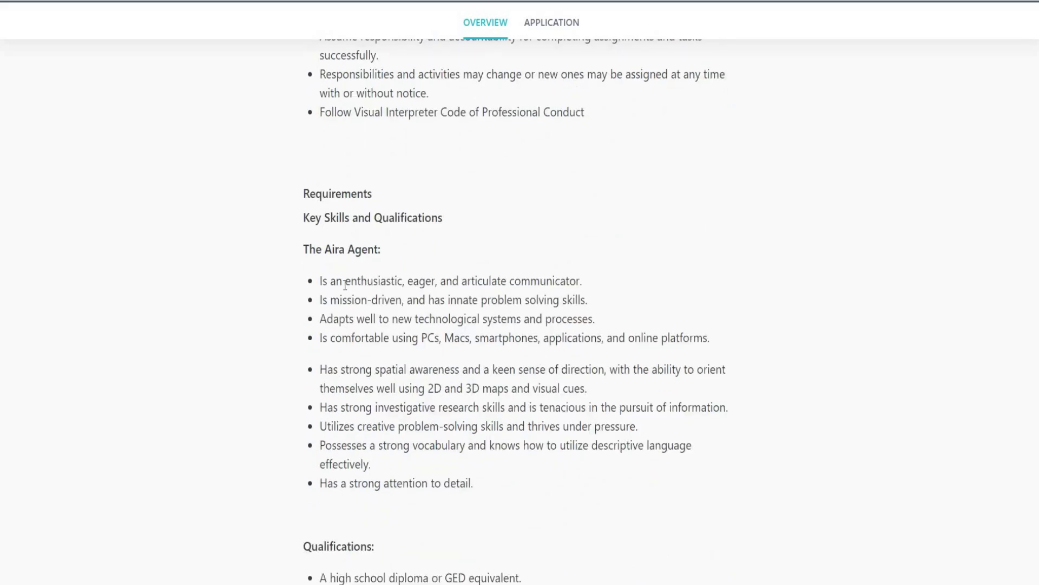
scroll(186, 86, "down", 2)
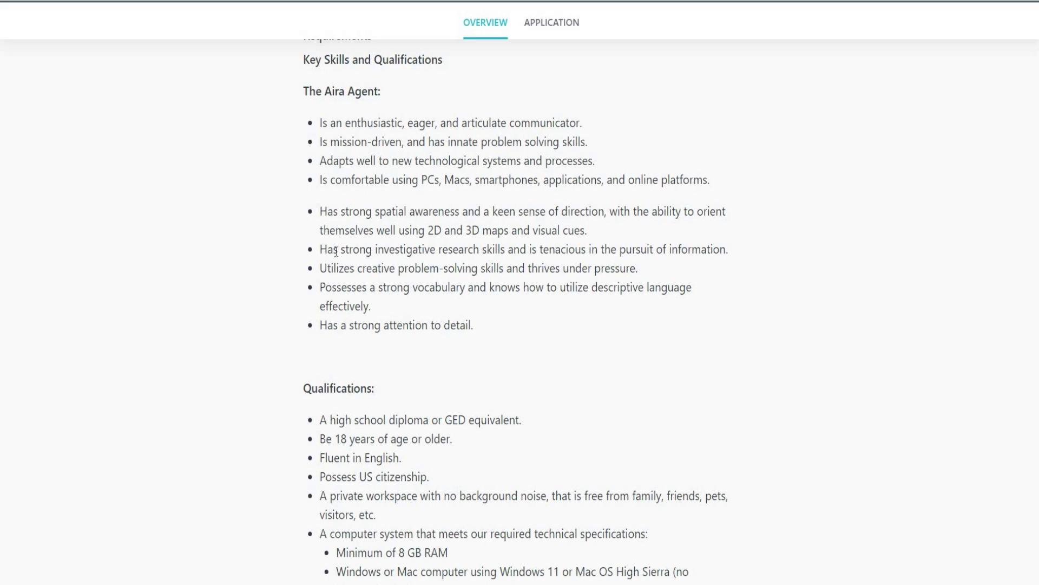
scroll(324, 321, "down", 1)
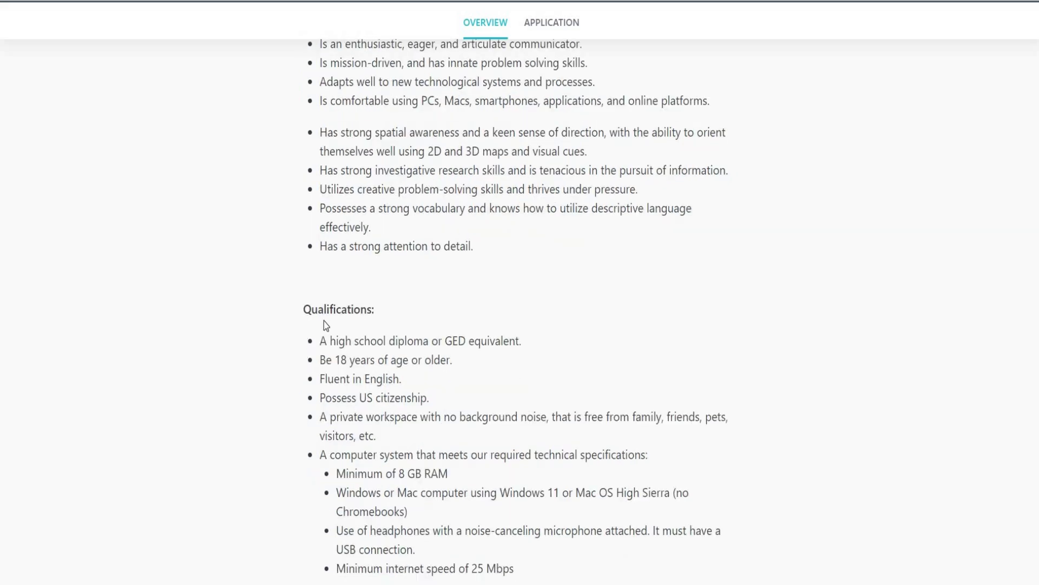
scroll(456, 257, "down", 1)
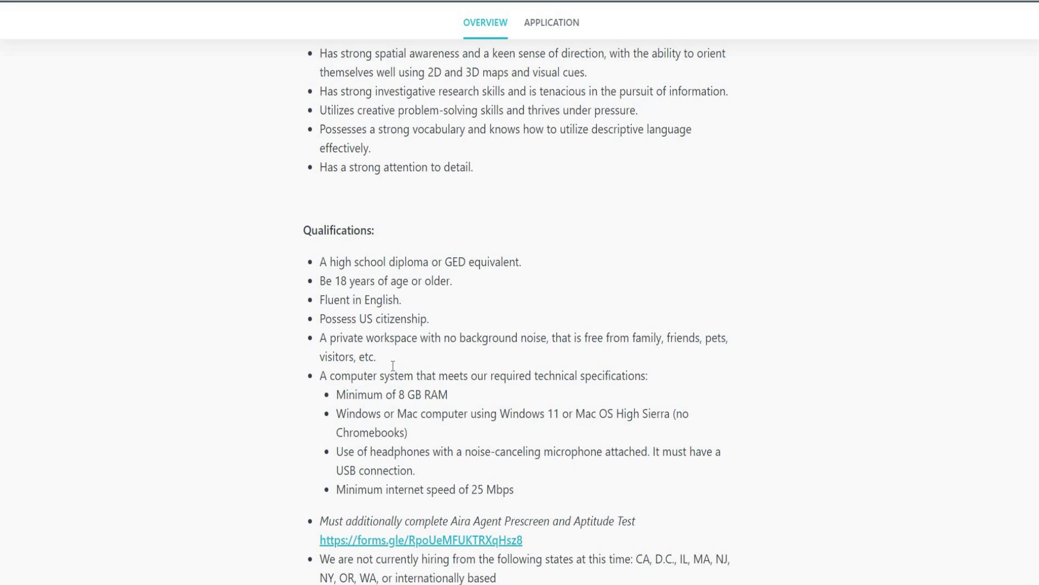
scroll(521, 406, "down", 2)
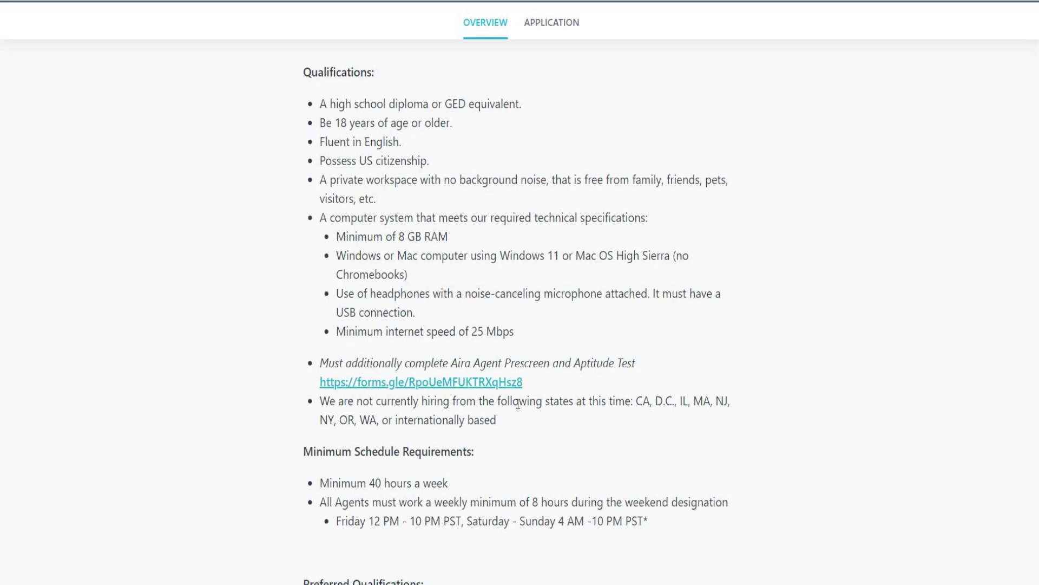
scroll(516, 406, "down", 2)
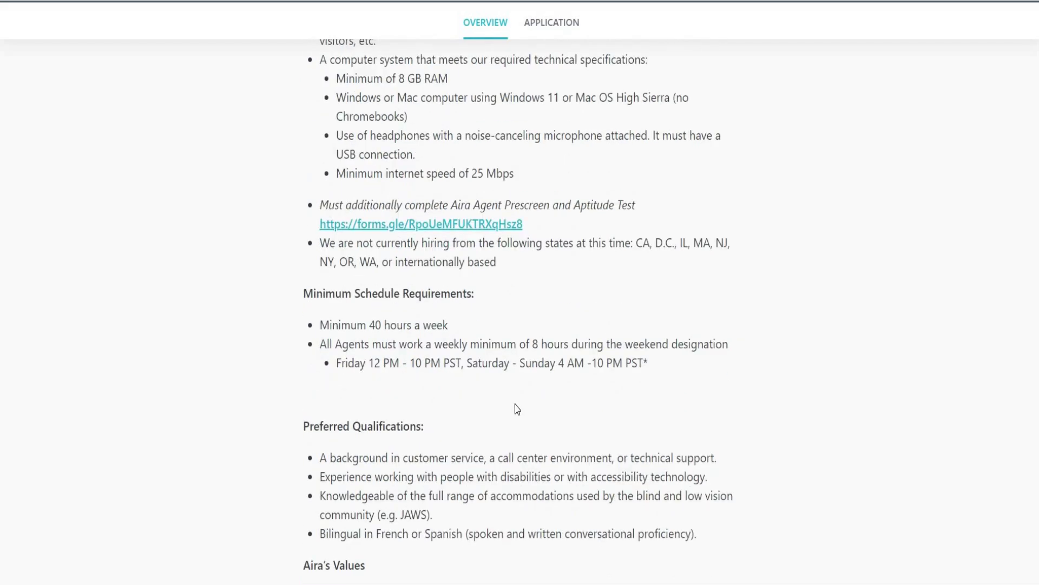
scroll(516, 409, "down", 1)
scroll(517, 406, "down", 1)
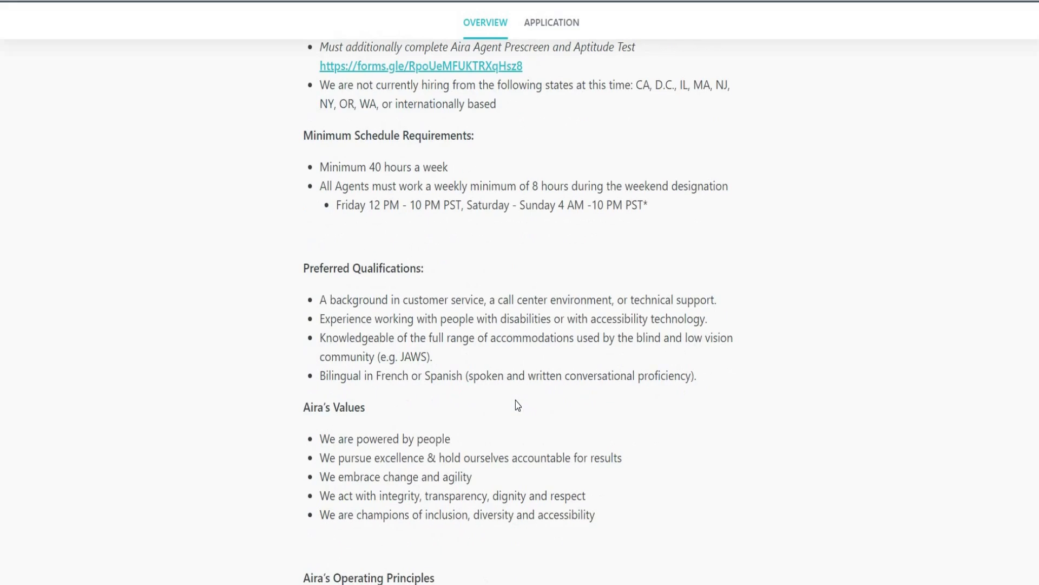
scroll(518, 406, "down", 3)
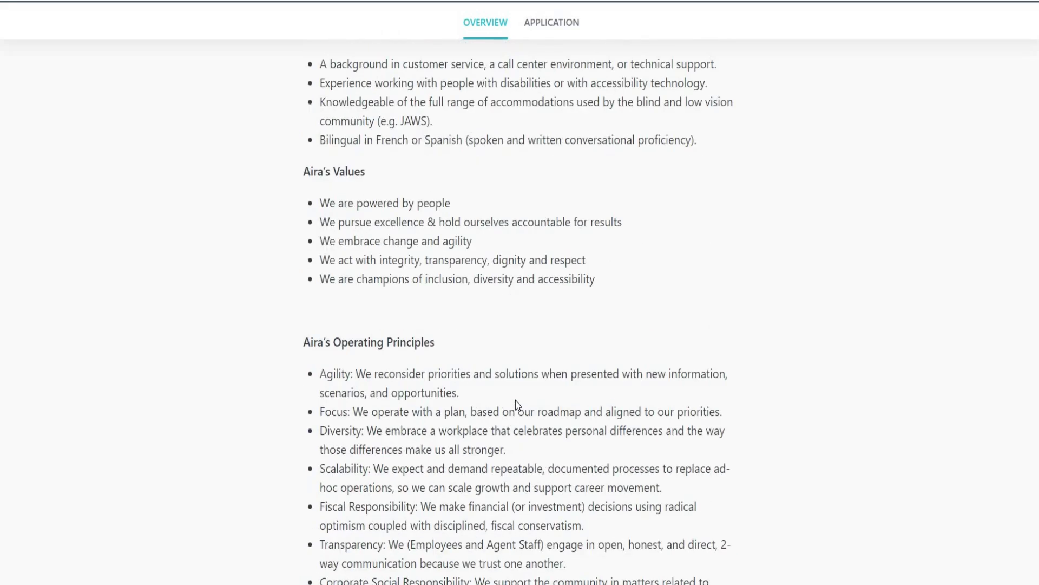
scroll(514, 419, "up", 1)
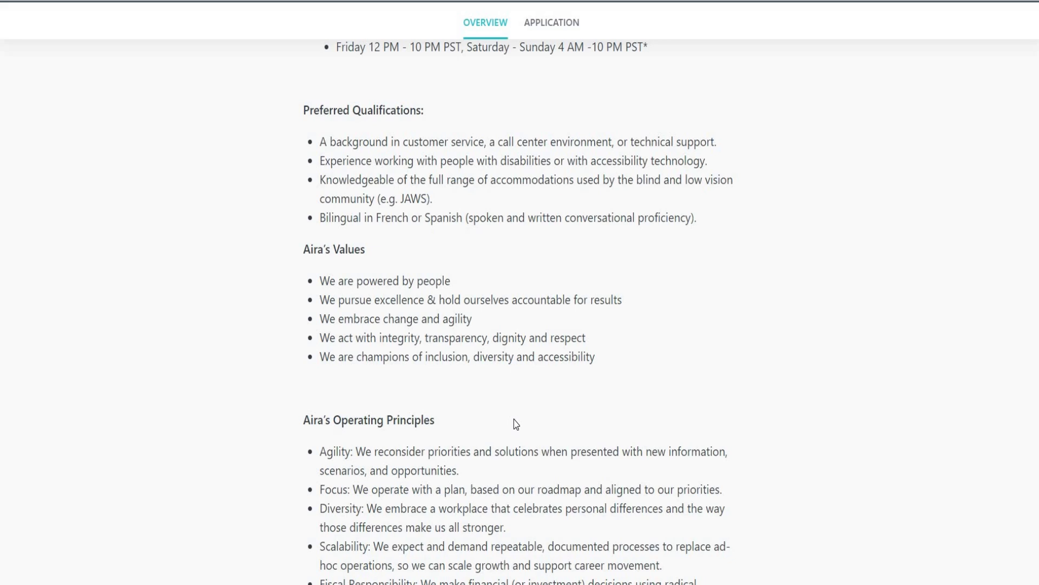
scroll(508, 350, "up", 3)
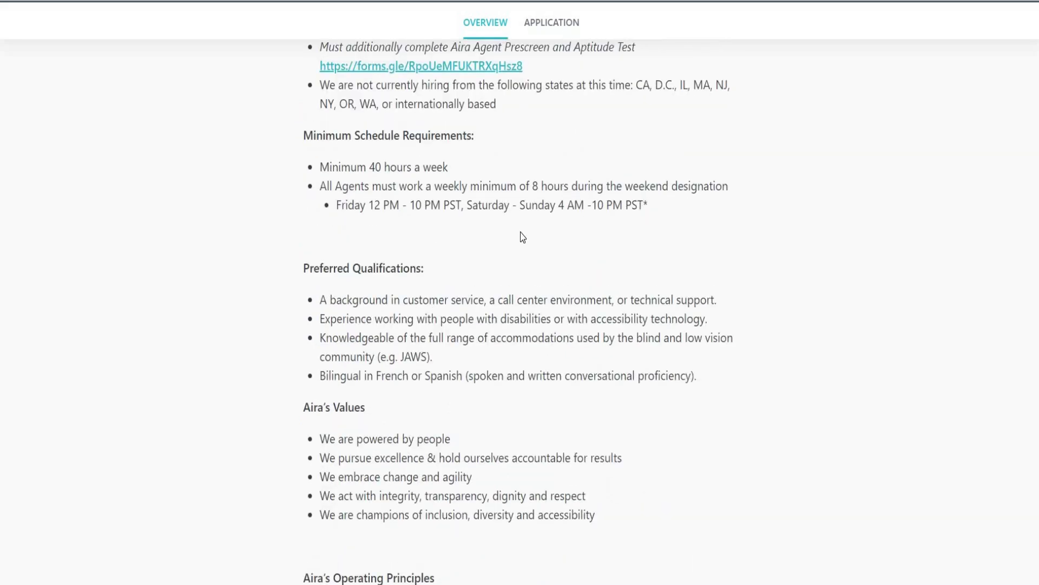
scroll(692, 455, "down", 1)
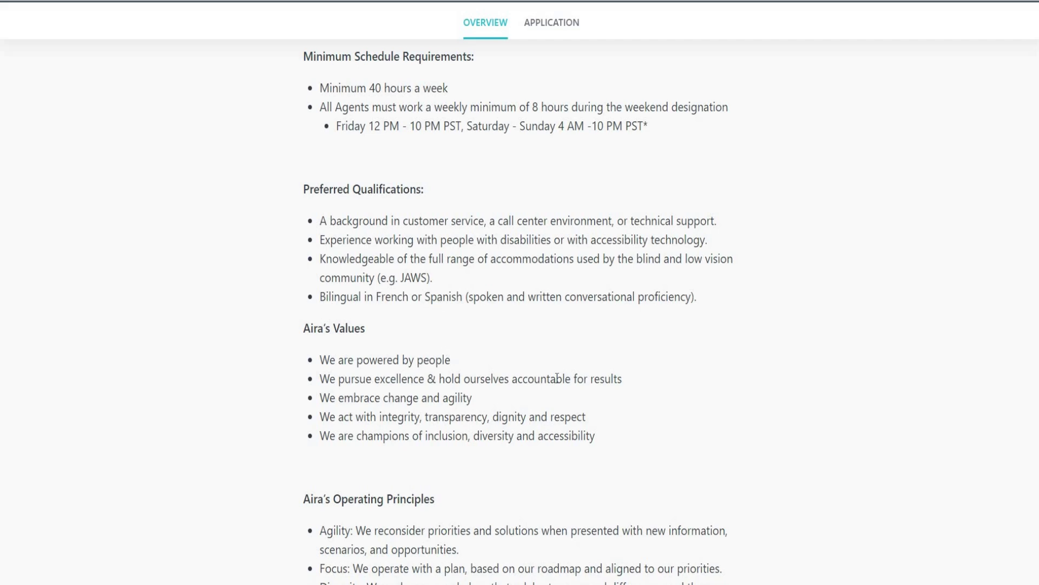
scroll(558, 377, "down", 3)
scroll(557, 377, "down", 3)
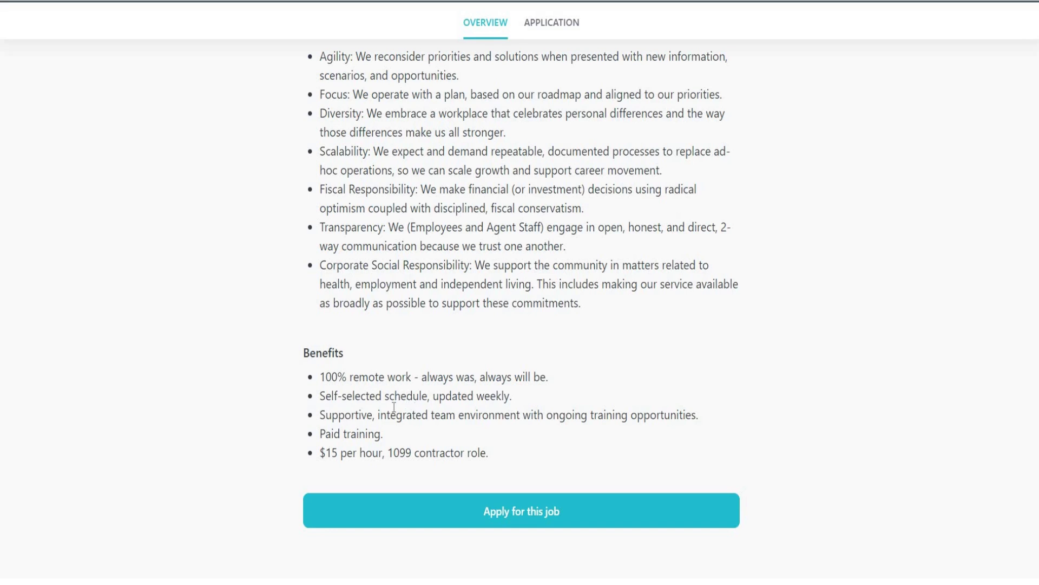
Step: Open the blank Aira Agent application form
left_click(511, 502)
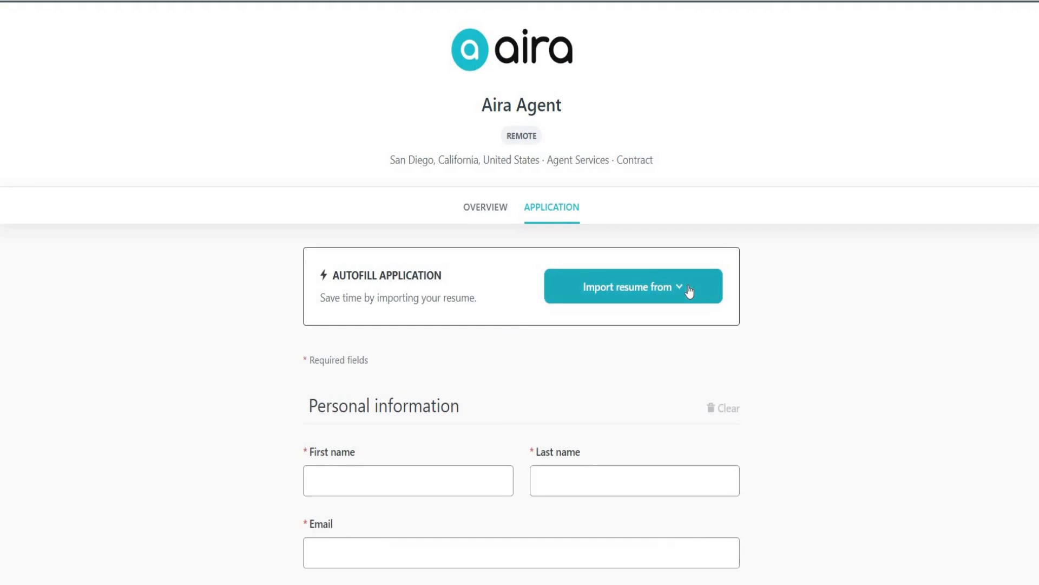
scroll(349, 240, "down", 3)
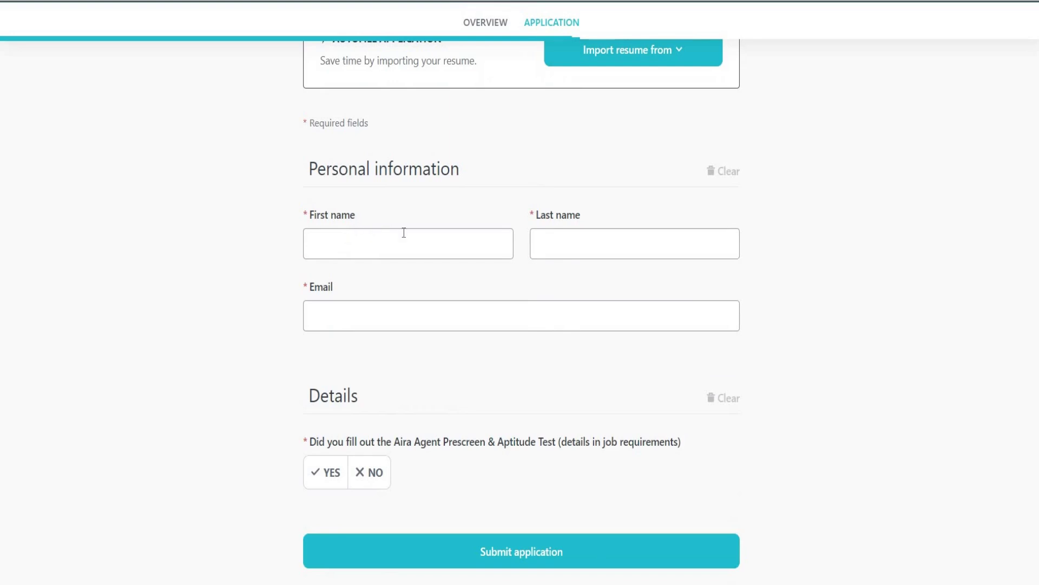
scroll(369, 303, "down", 2)
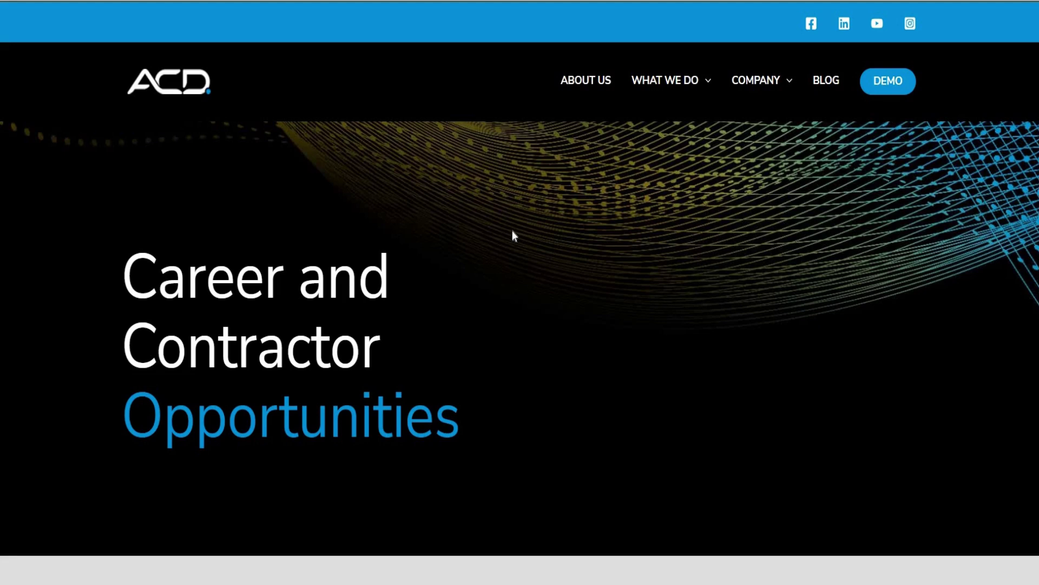
scroll(520, 255, "down", 2)
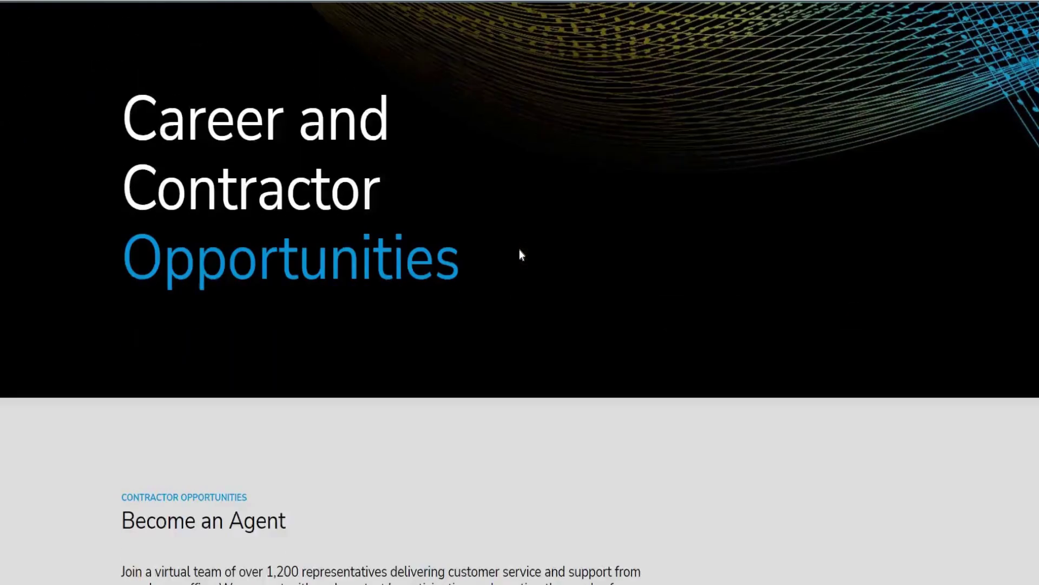
scroll(520, 256, "down", 3)
scroll(520, 248, "down", 1)
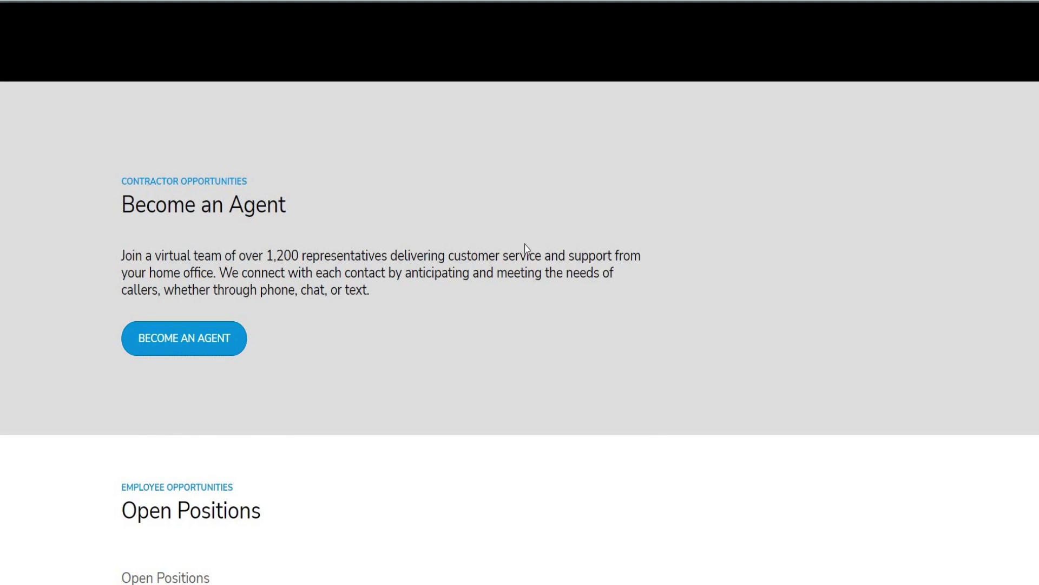
scroll(525, 248, "down", 2)
scroll(526, 248, "down", 1)
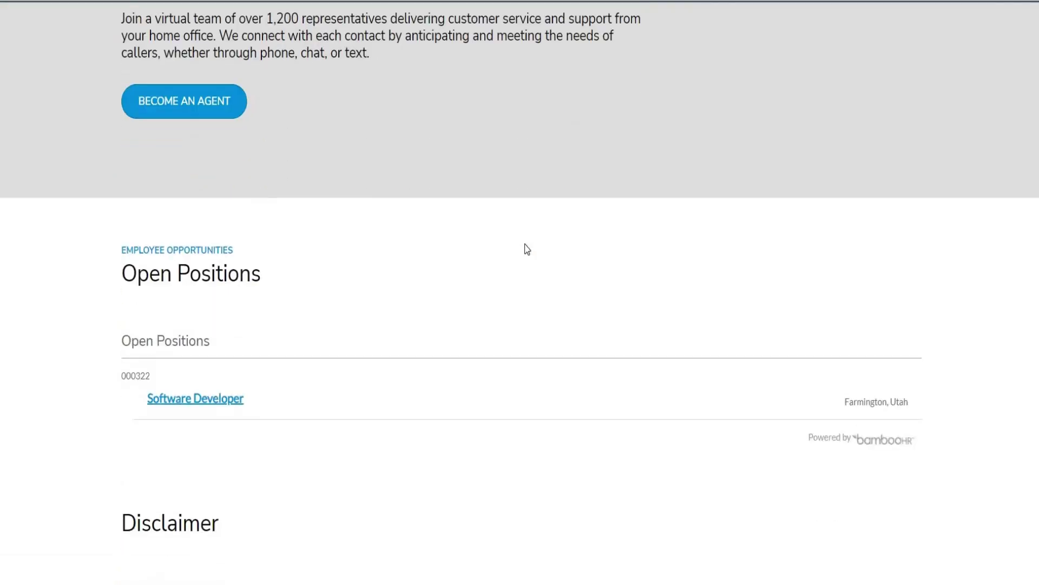
scroll(525, 248, "down", 2)
scroll(526, 249, "down", 1)
scroll(525, 249, "down", 4)
scroll(526, 248, "up", 2)
scroll(526, 249, "down", 1)
scroll(525, 249, "up", 5)
scroll(276, 215, "up", 1)
scroll(203, 190, "up", 1)
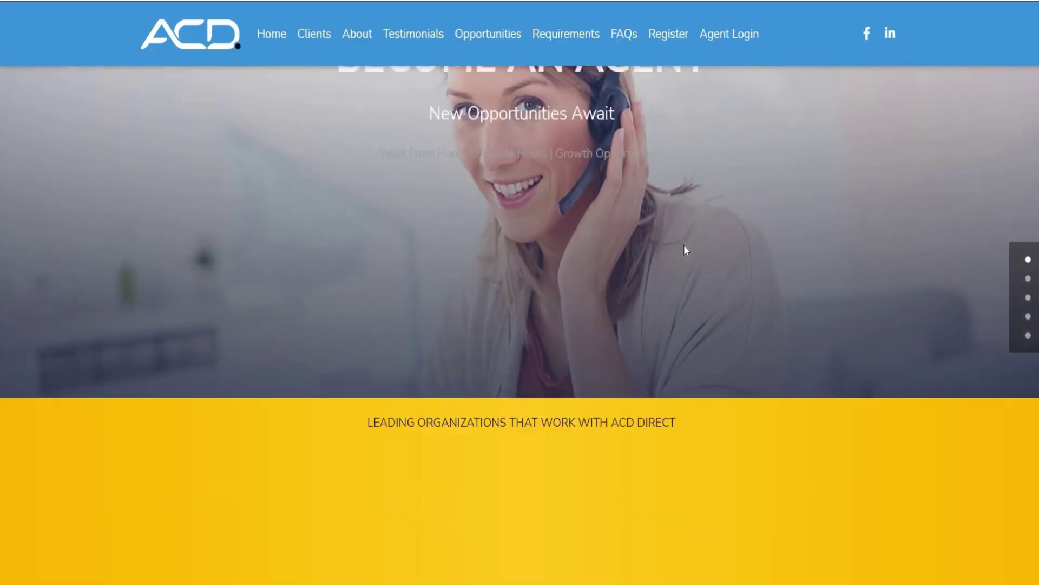
scroll(685, 249, "down", 3)
scroll(685, 249, "down", 5)
scroll(684, 250, "down", 1)
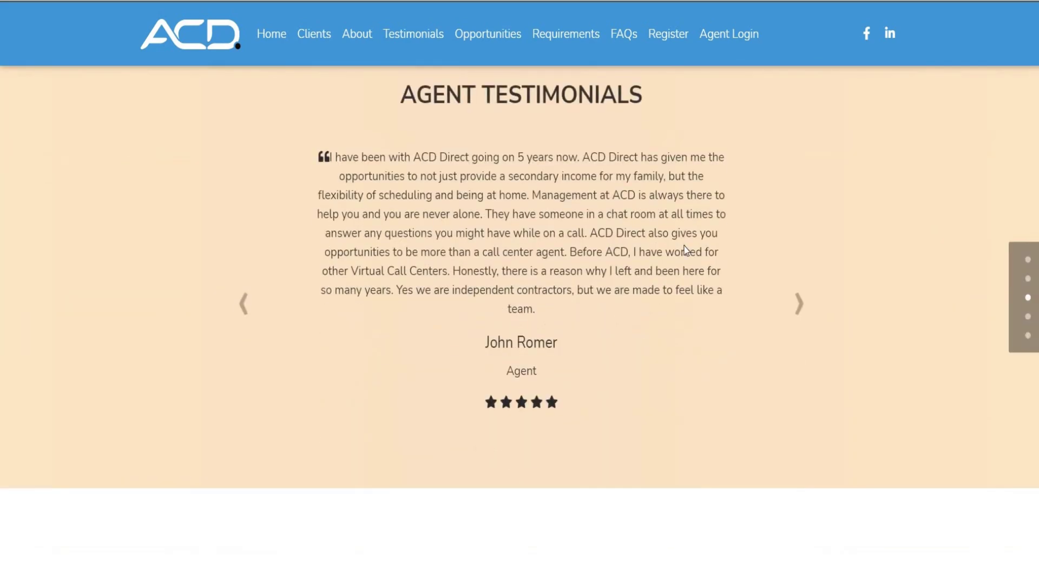
scroll(684, 250, "down", 1)
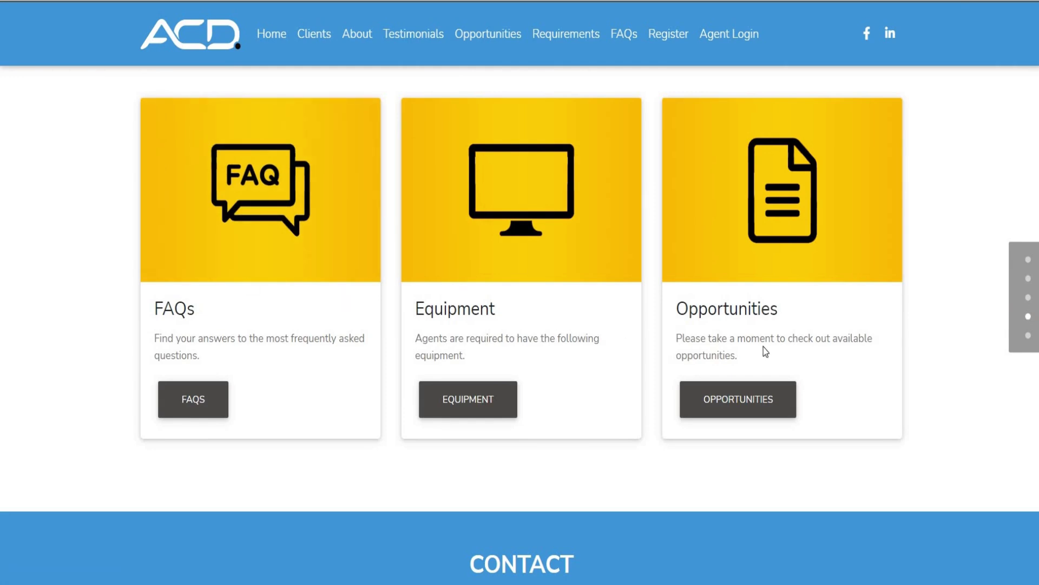
Step: Open ACD's opportunities page, then view and close the Virtual Call Center Agent details
left_click(743, 401)
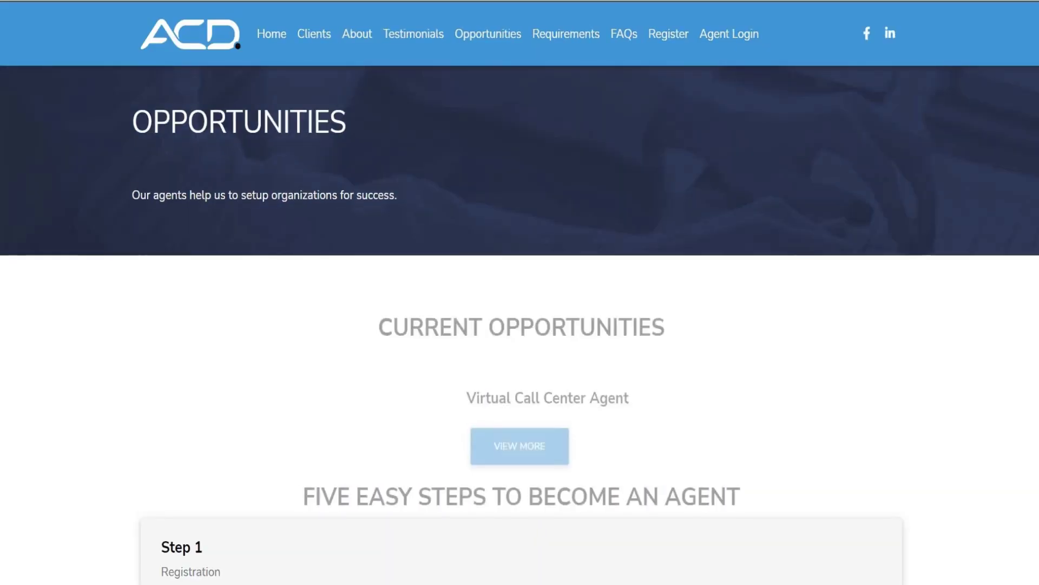
scroll(169, 142, "down", 2)
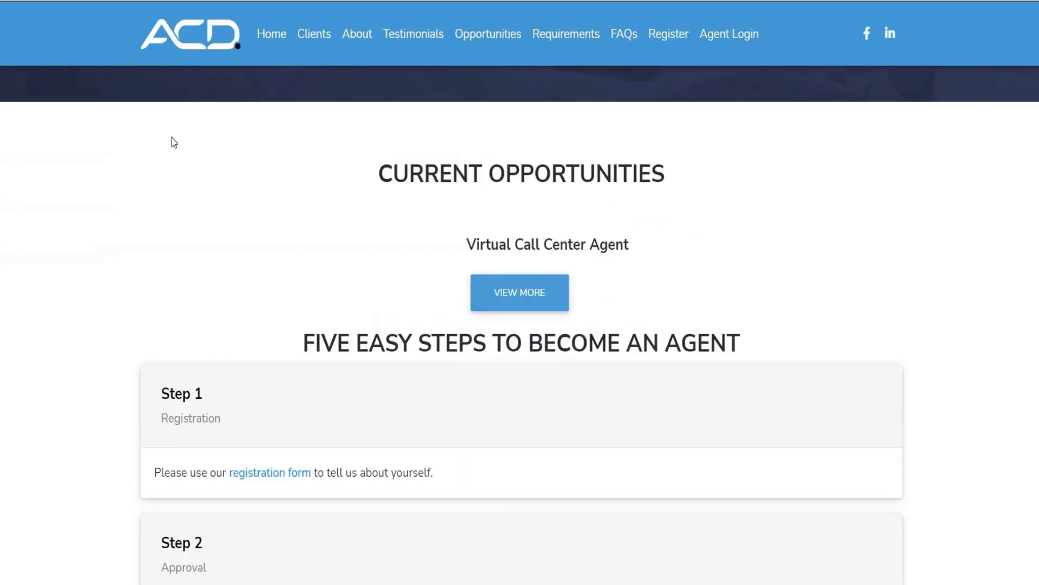
left_click(540, 293)
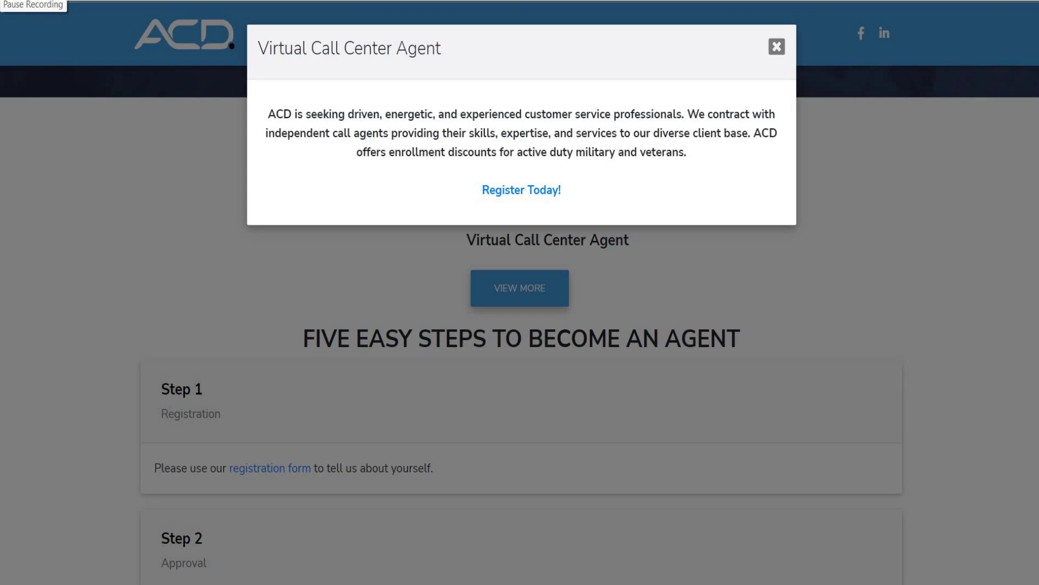
left_click(777, 48)
scroll(36, 388, "down", 1)
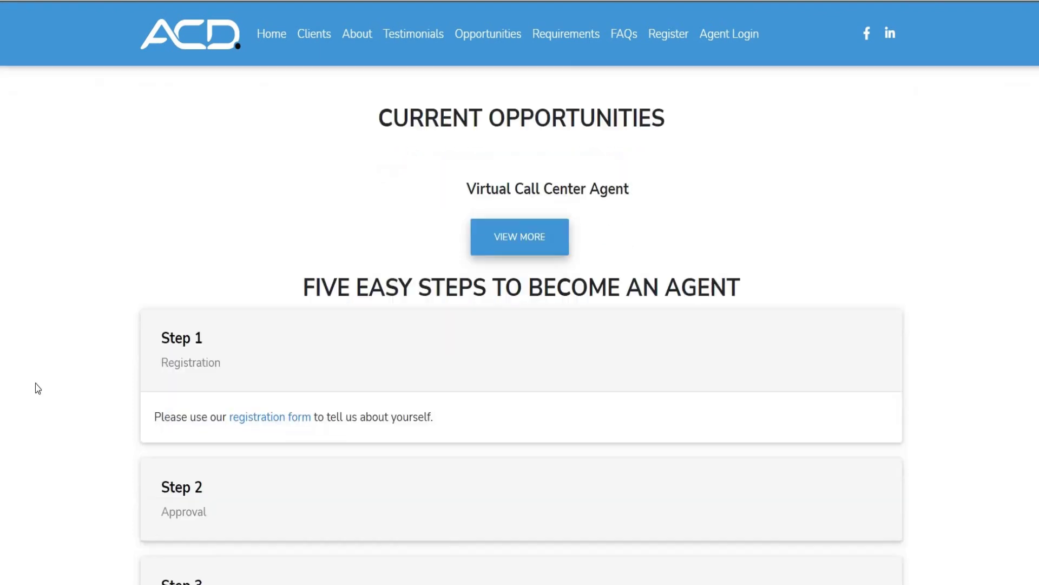
scroll(269, 362, "down", 1)
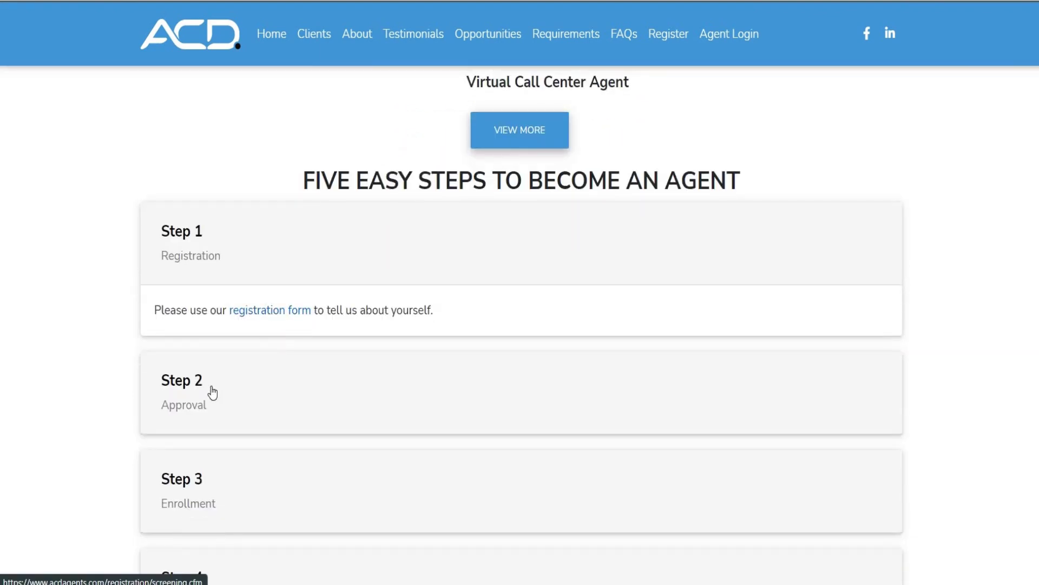
scroll(260, 341, "down", 2)
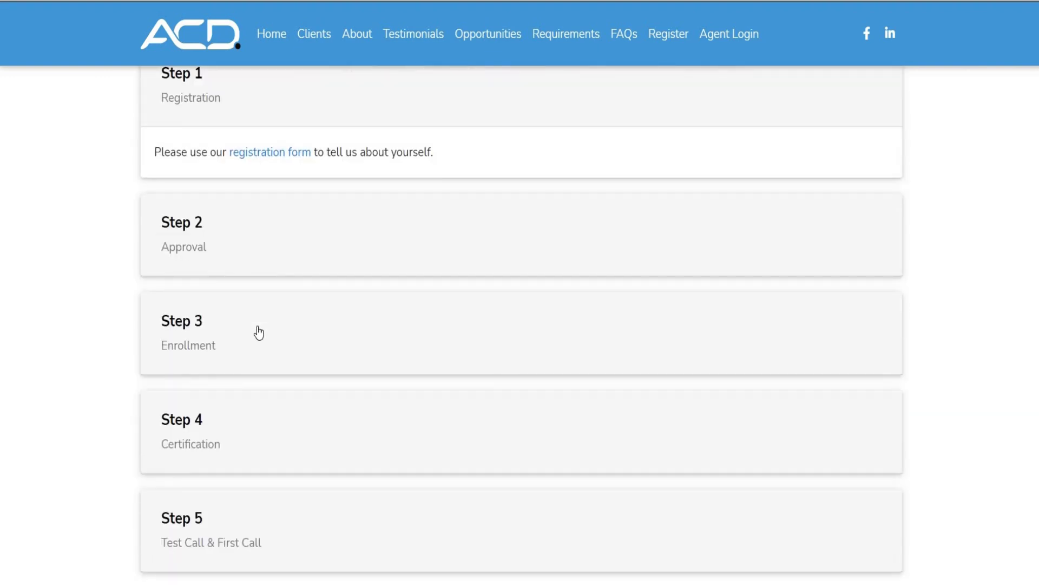
scroll(249, 312, "down", 1)
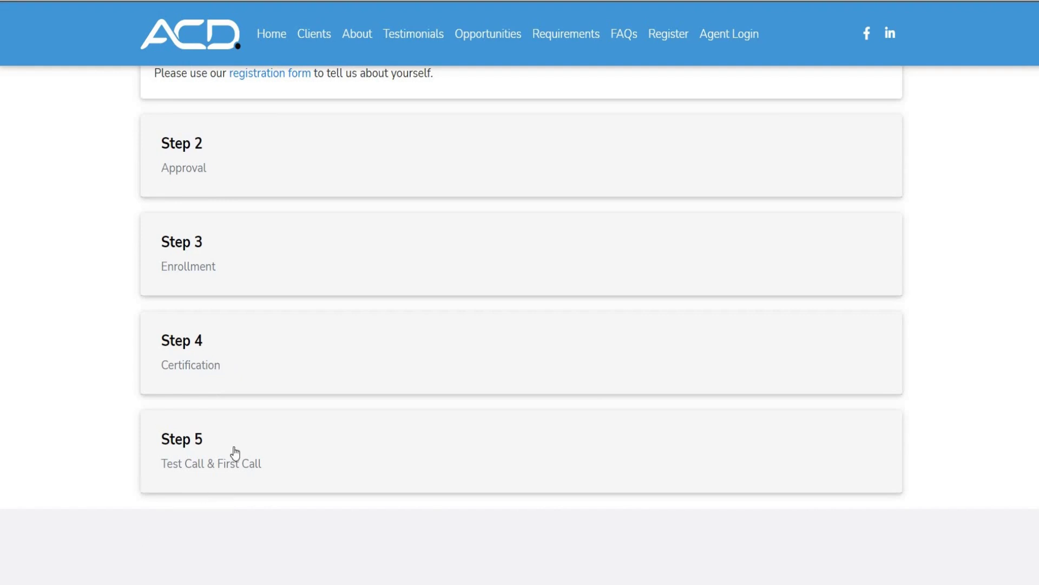
scroll(321, 439, "down", 1)
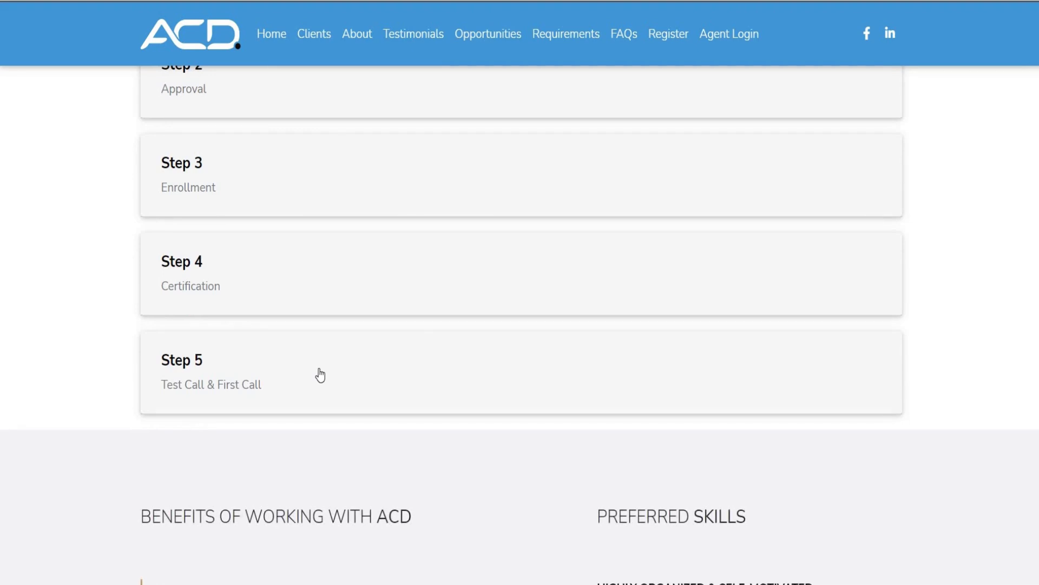
scroll(319, 372, "down", 1)
scroll(319, 371, "down", 2)
scroll(329, 333, "up", 1)
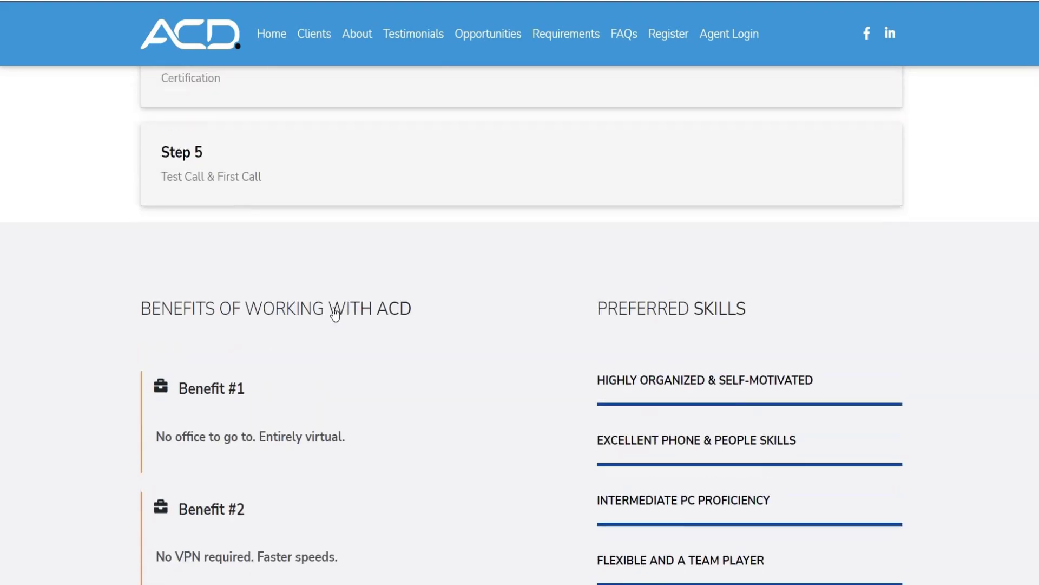
scroll(332, 313, "up", 1)
scroll(333, 314, "down", 4)
scroll(335, 312, "down", 3)
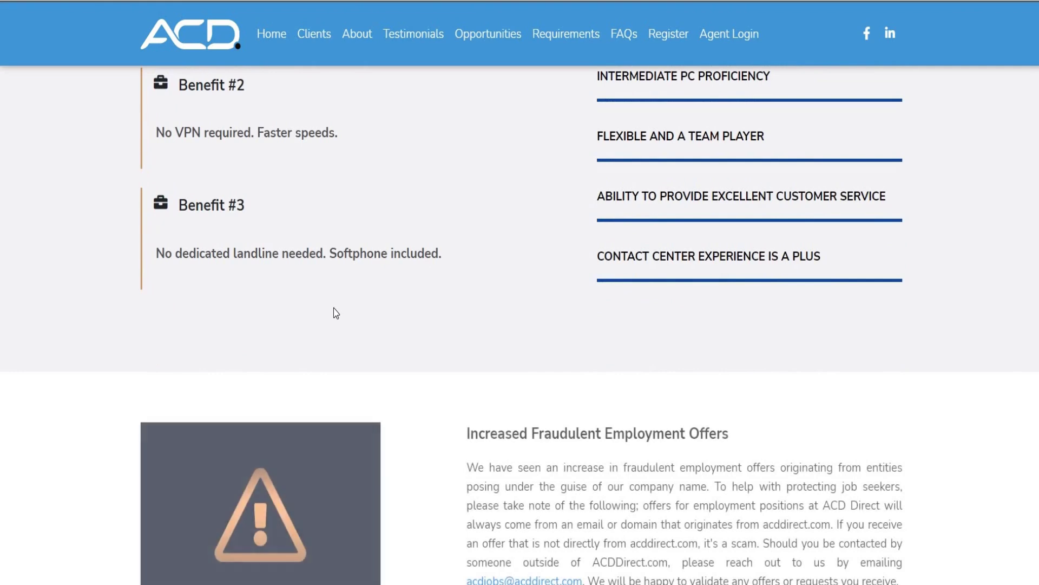
scroll(336, 313, "up", 2)
scroll(336, 313, "up", 5)
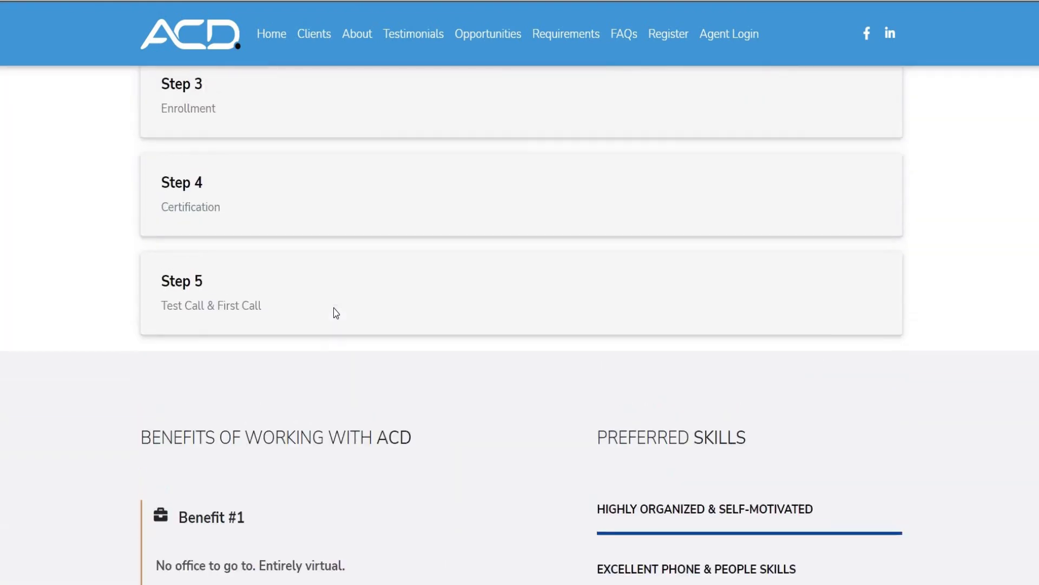
scroll(336, 313, "up", 5)
scroll(335, 313, "up", 4)
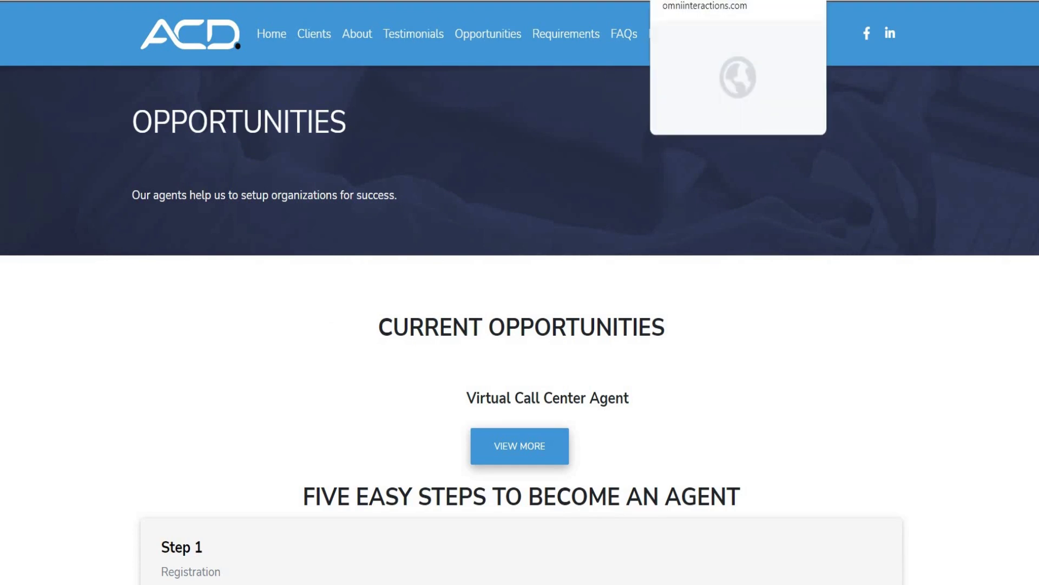
Step: Switch to the Omni Interactions site and browse its homepage sections
left_click(715, 2)
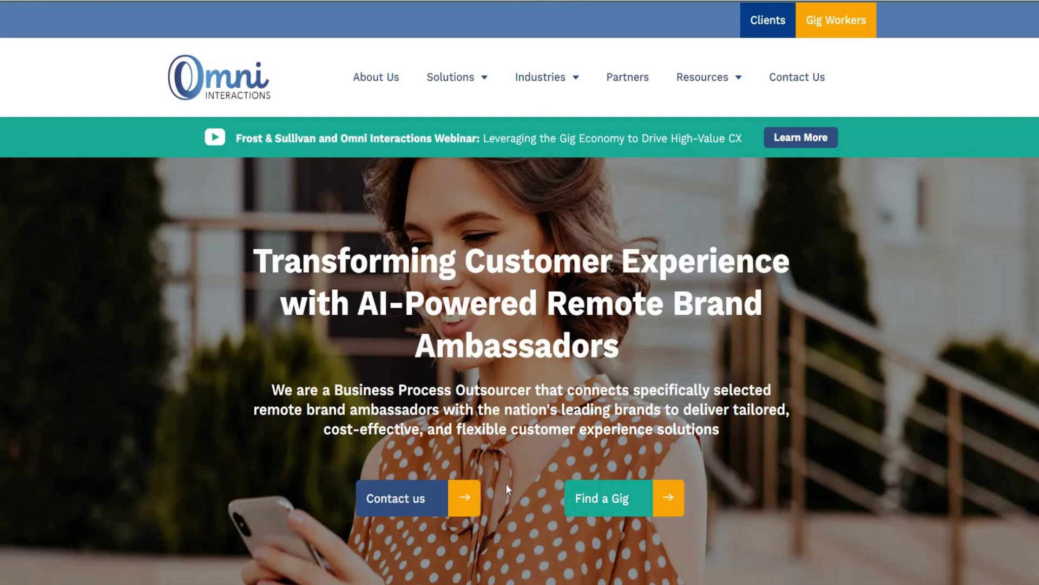
scroll(505, 483, "down", 4)
scroll(506, 483, "down", 5)
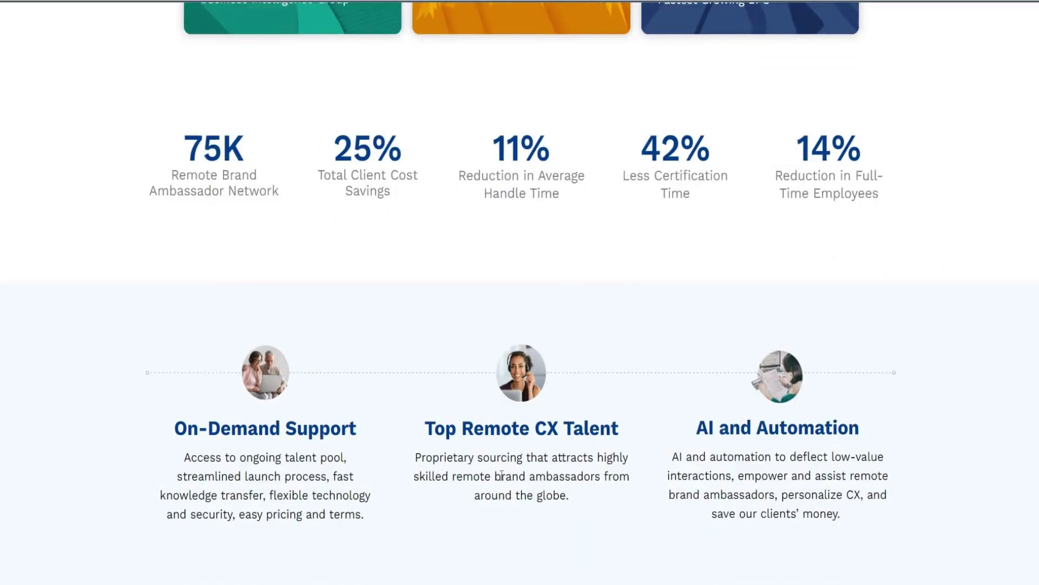
scroll(504, 482, "down", 4)
scroll(500, 480, "down", 5)
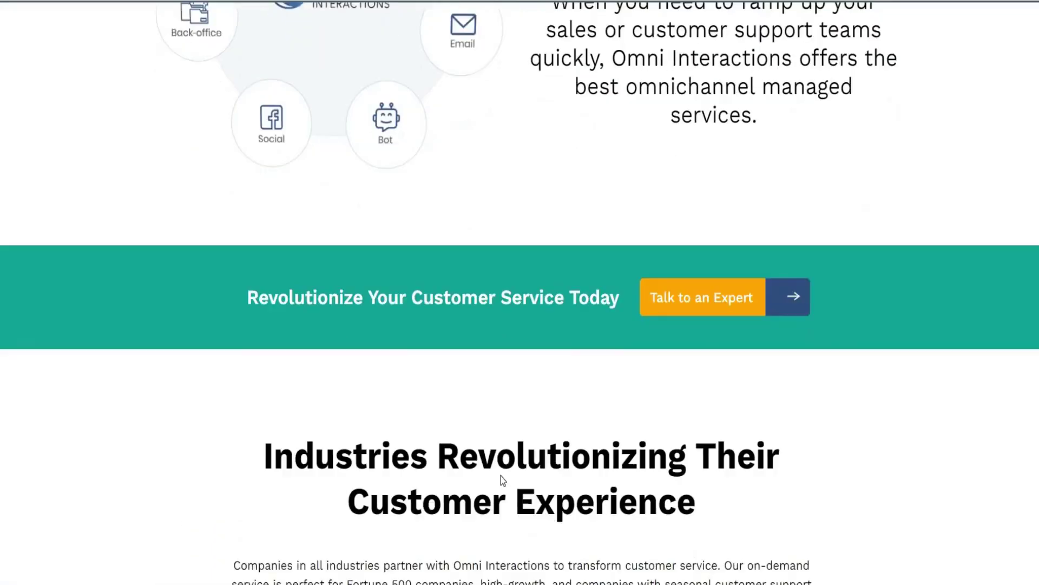
scroll(501, 480, "down", 5)
scroll(501, 480, "down", 1)
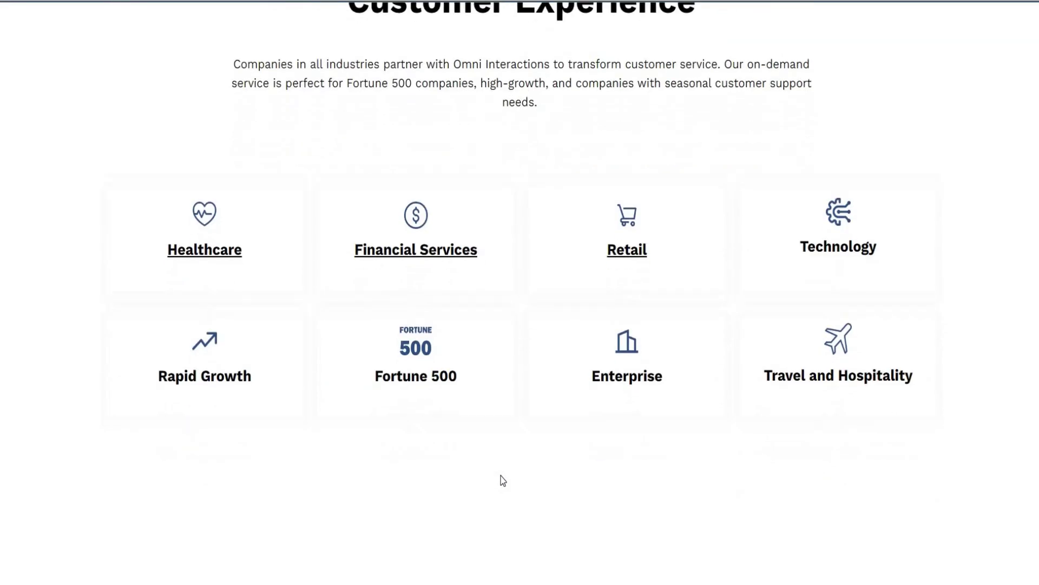
scroll(501, 480, "up", 2)
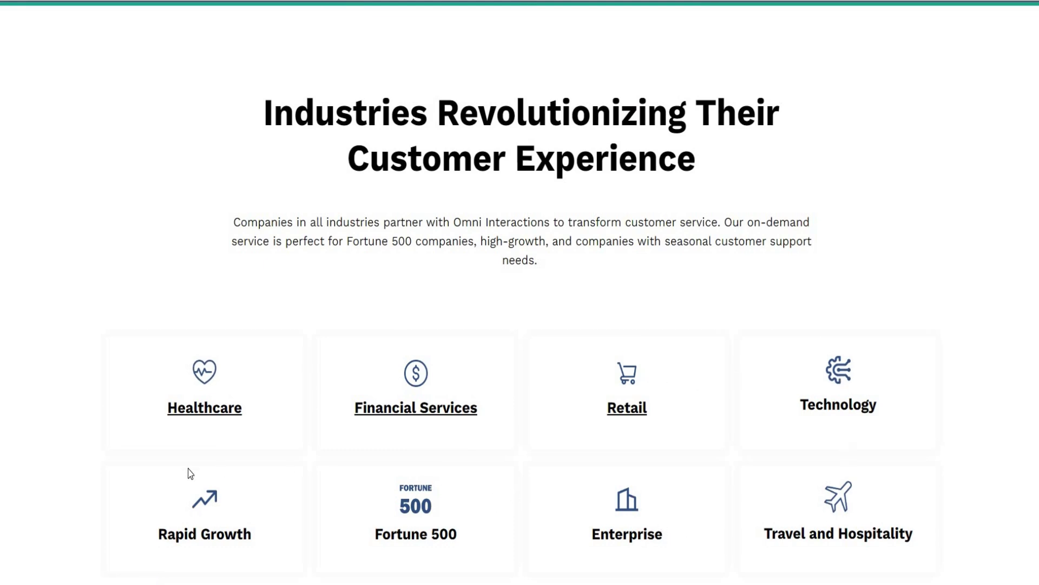
scroll(186, 463, "down", 2)
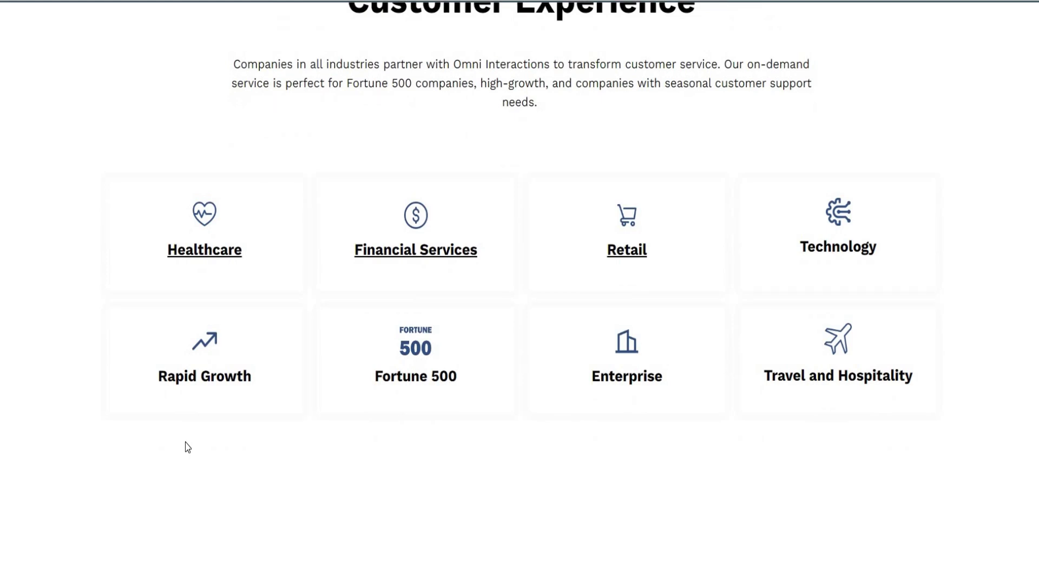
scroll(187, 447, "down", 4)
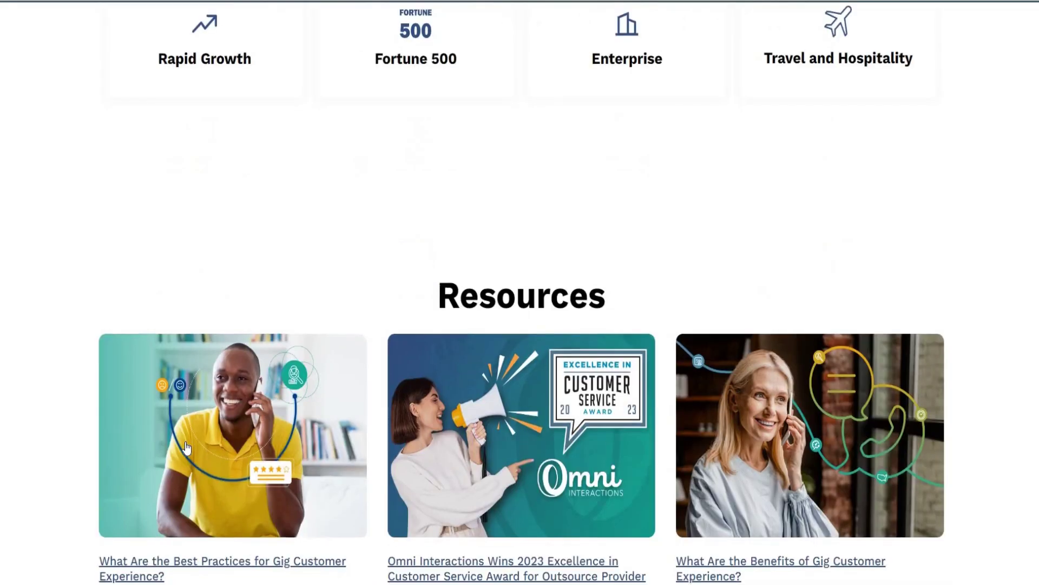
scroll(187, 442, "down", 5)
scroll(349, 406, "down", 6)
scroll(510, 373, "up", 6)
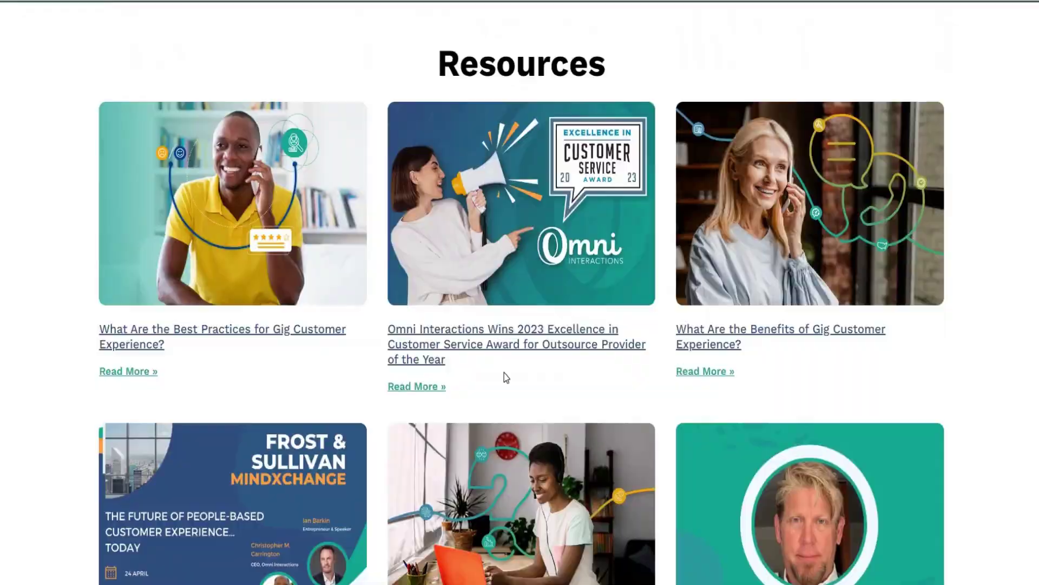
scroll(504, 373, "up", 5)
scroll(503, 373, "up", 5)
scroll(503, 373, "up", 8)
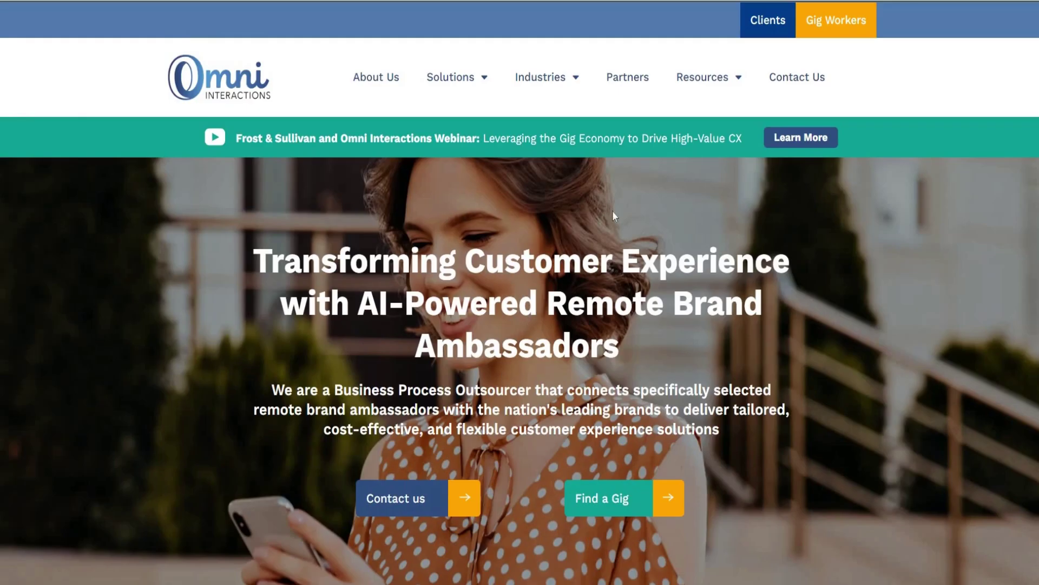
Step: Go to Omni's Gig Workers section for the Work from Home Customer Service Rep posting
left_click(836, 24)
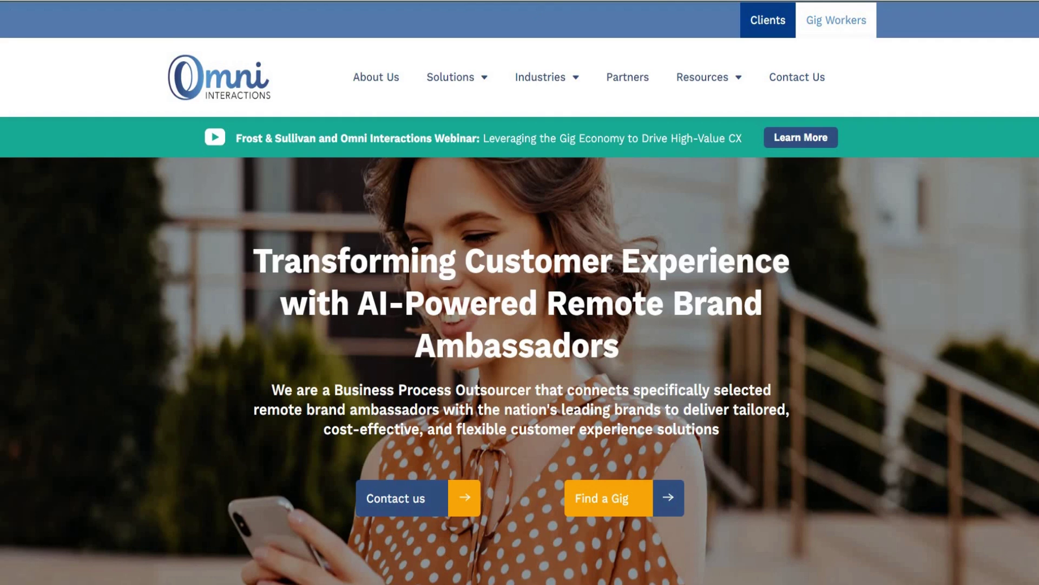
scroll(501, 371, "down", 2)
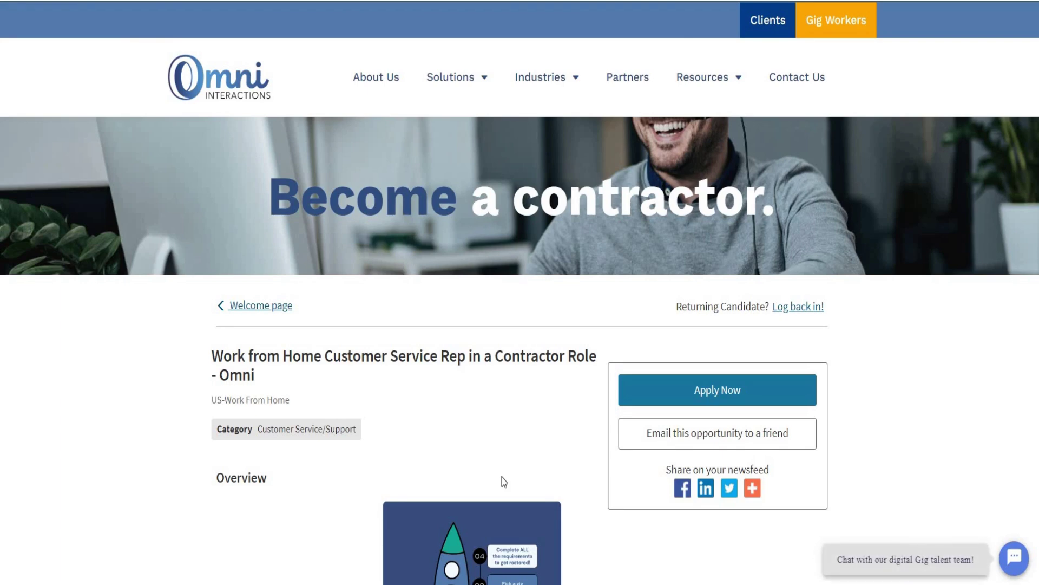
scroll(502, 482, "down", 4)
scroll(613, 335, "down", 5)
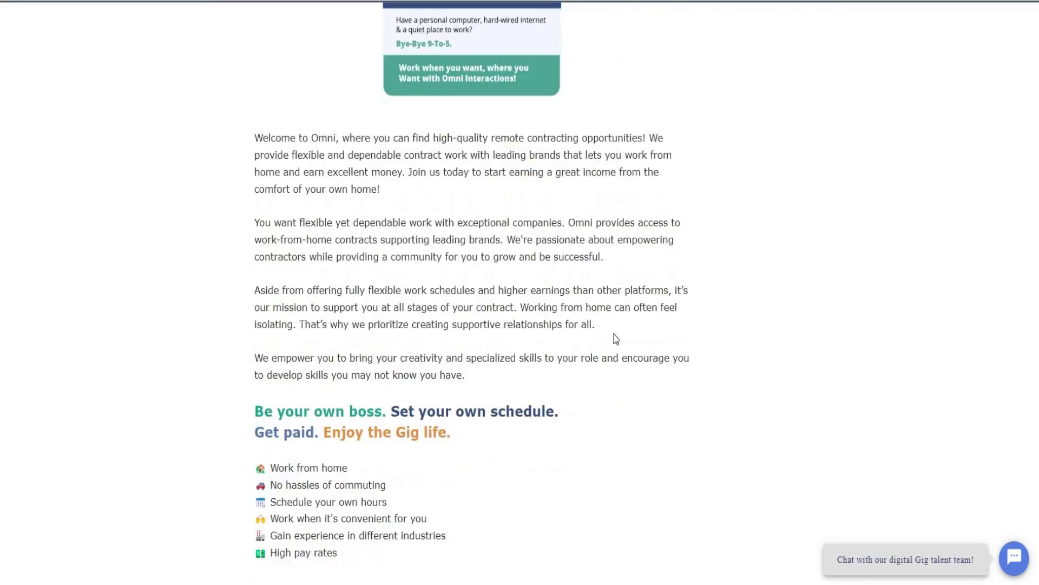
scroll(569, 341, "down", 1)
scroll(522, 352, "down", 2)
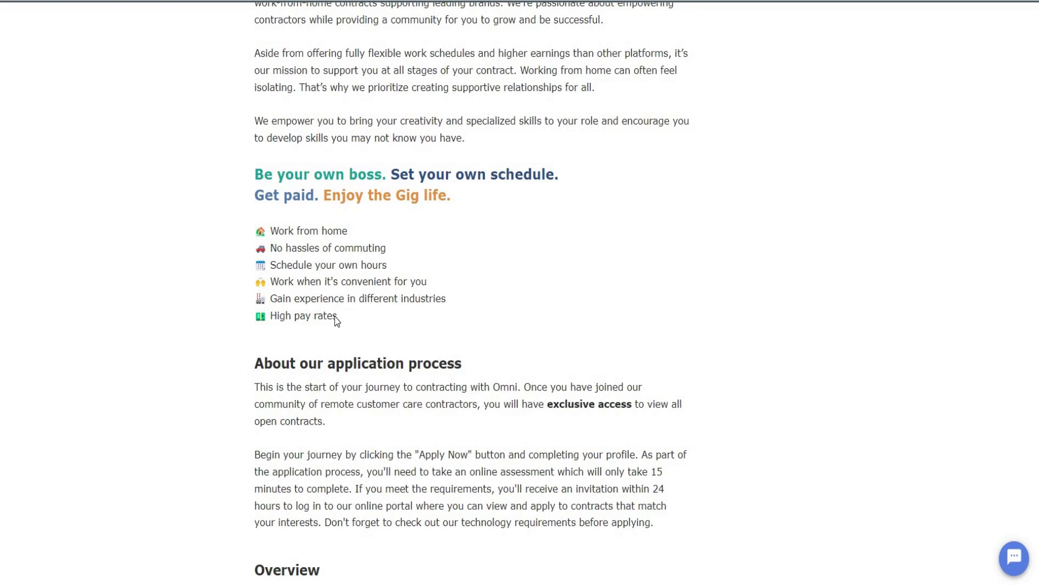
scroll(335, 317, "down", 4)
scroll(335, 318, "down", 2)
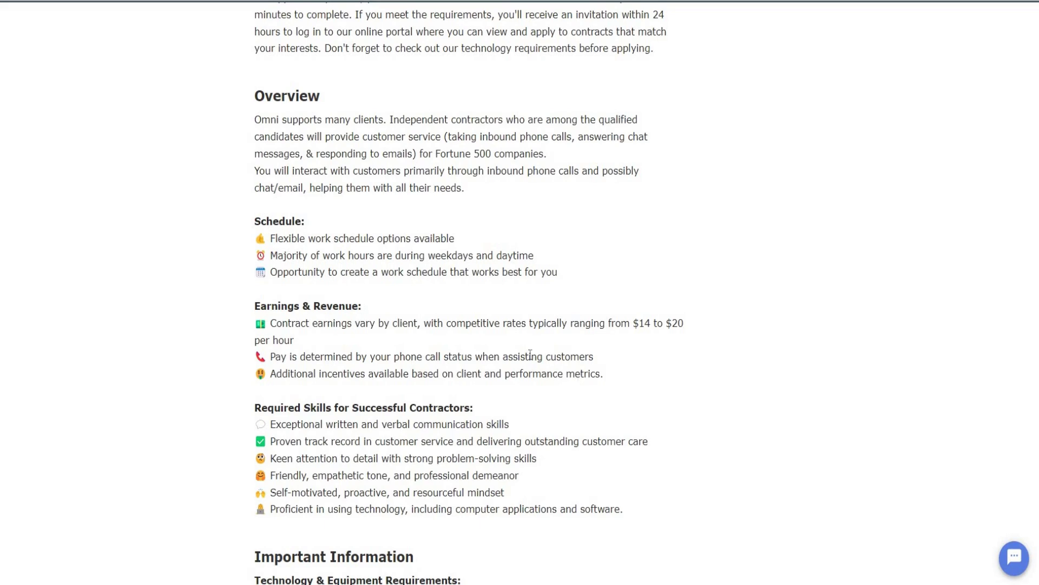
scroll(313, 295, "down", 1)
scroll(317, 288, "down", 1)
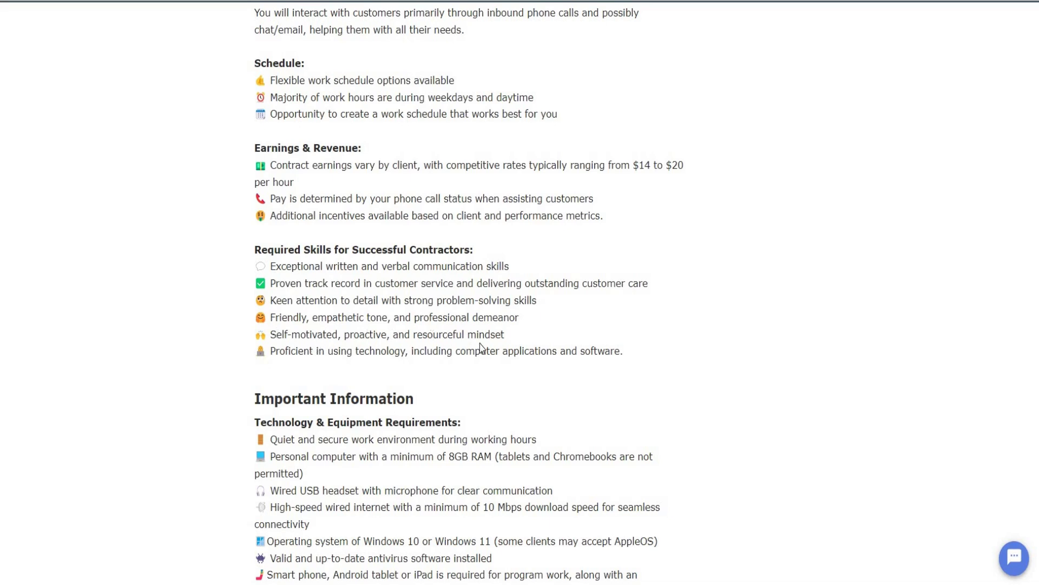
scroll(494, 340, "down", 1)
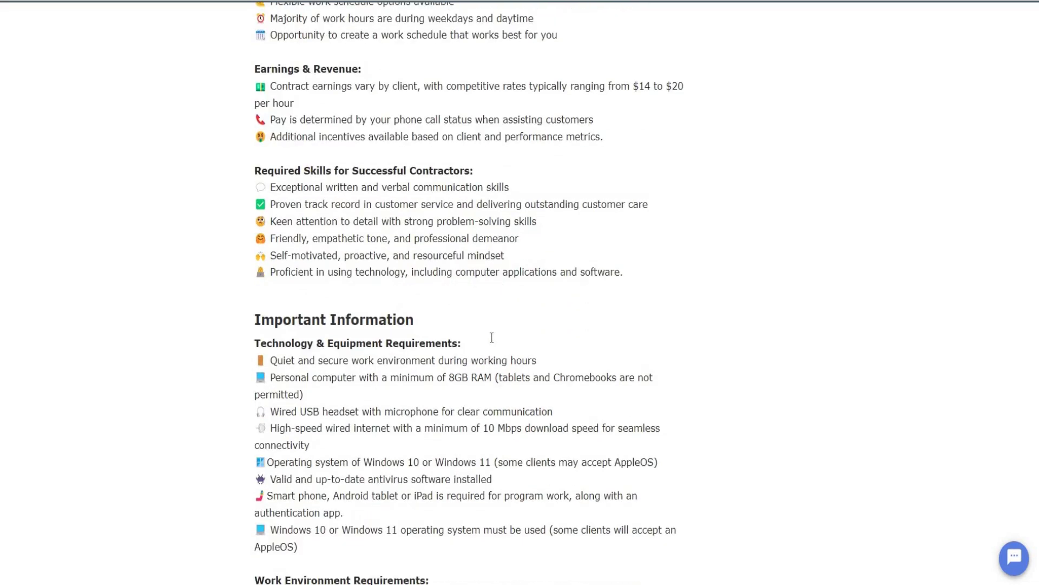
scroll(406, 284, "down", 2)
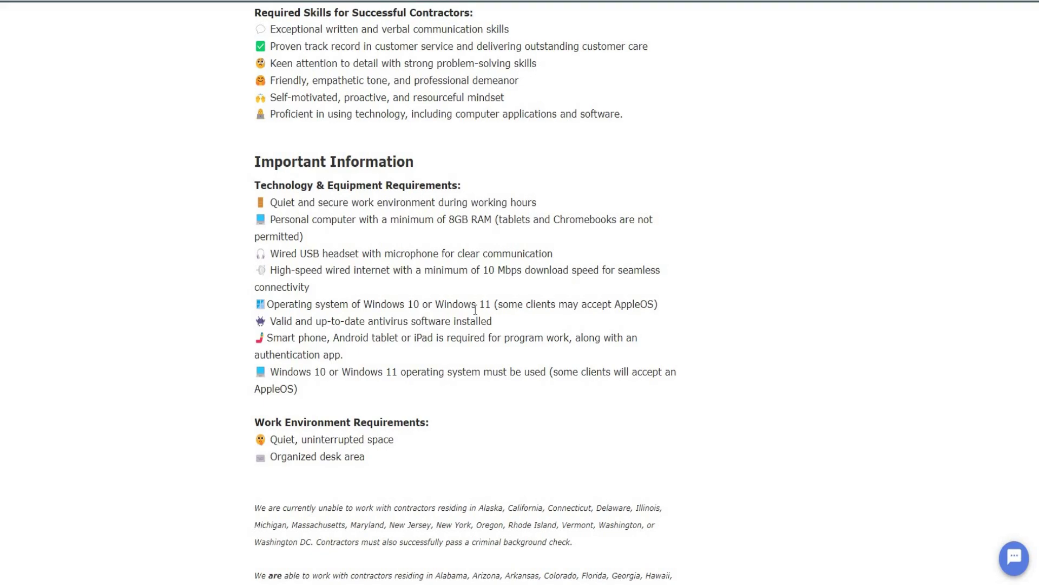
scroll(475, 309, "down", 3)
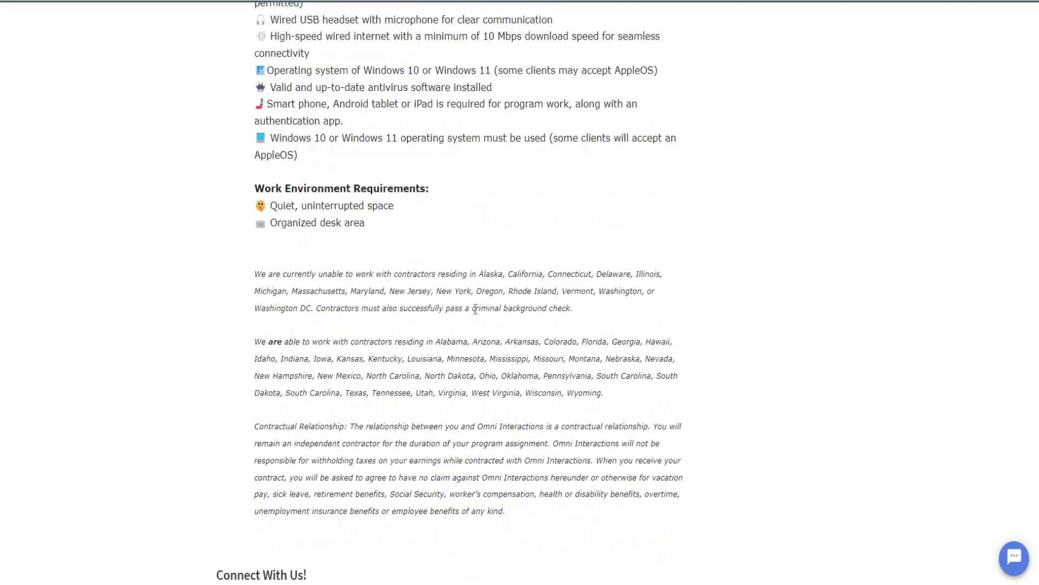
scroll(476, 309, "up", 5)
scroll(475, 308, "down", 5)
scroll(475, 309, "up", 10)
scroll(475, 308, "up", 7)
scroll(475, 309, "up", 3)
scroll(475, 309, "up", 3)
scroll(475, 310, "up", 5)
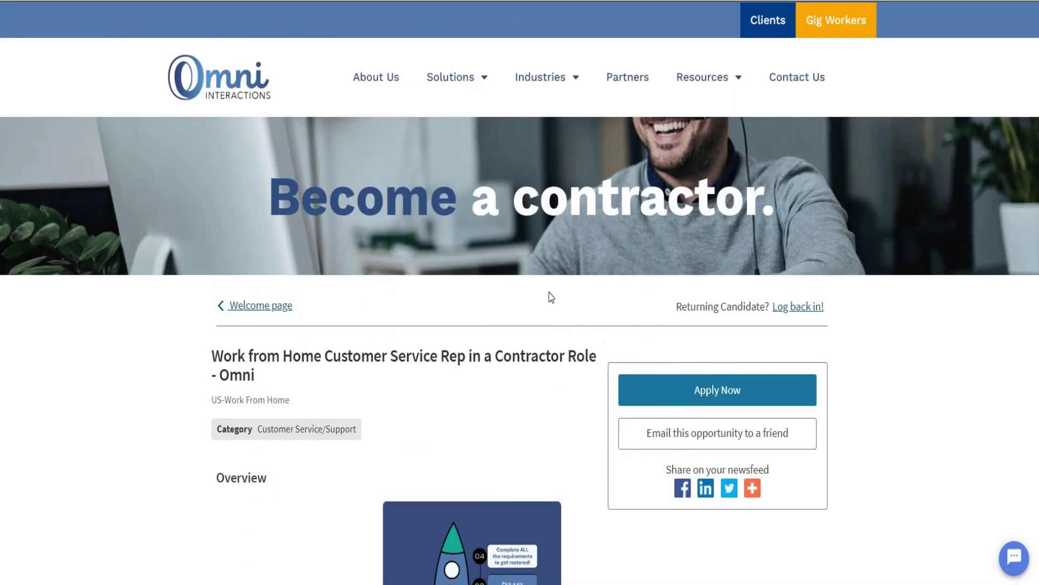
scroll(549, 295, "down", 1)
Step: Start the contractor application, reaching the Welcome to Omni email step
left_click(717, 311)
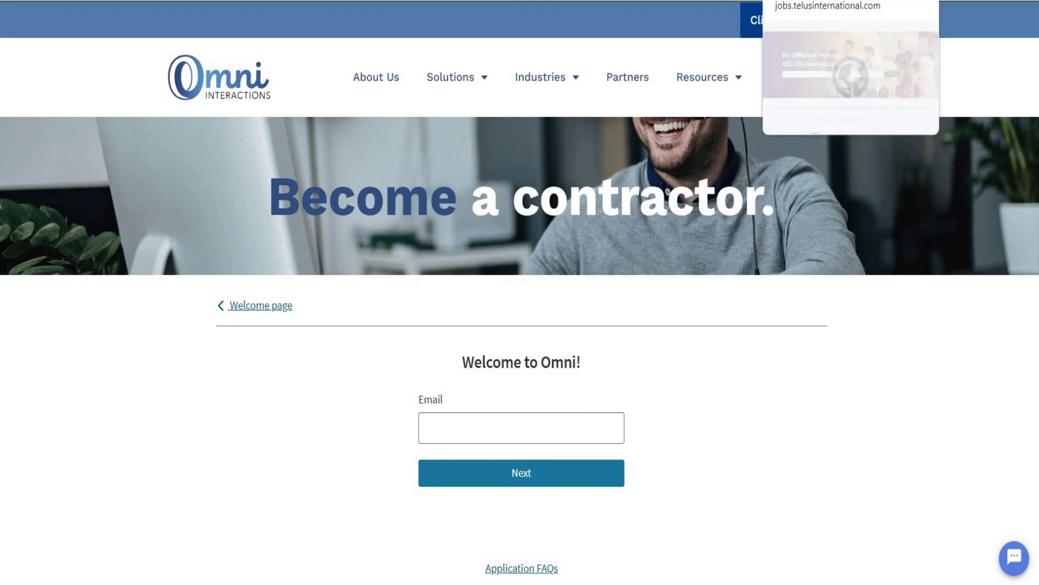
Step: Switch to the TELUS International jobs site and dismiss the session-expired notice
left_click(813, 1)
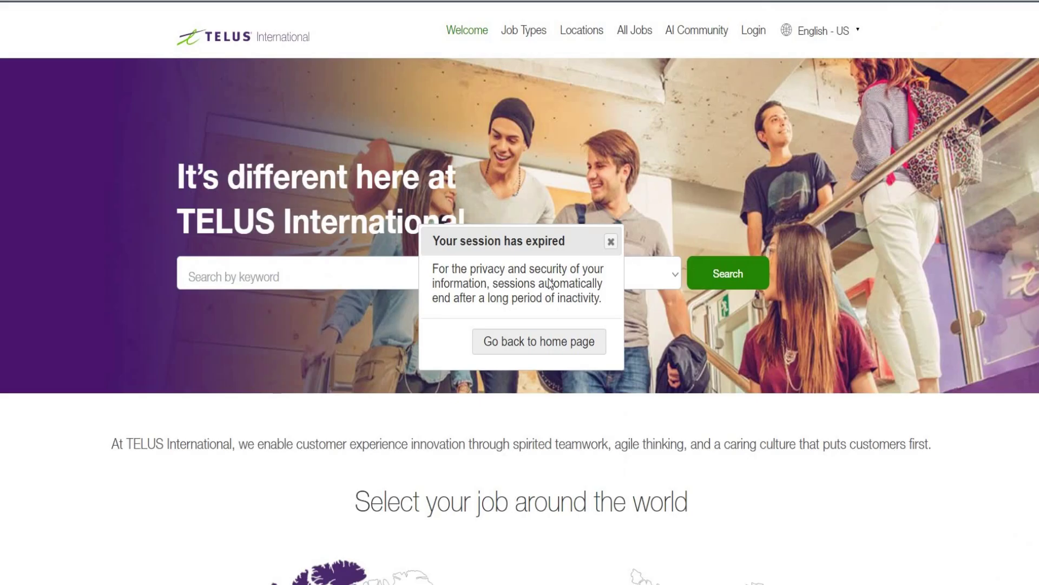
left_click(609, 242)
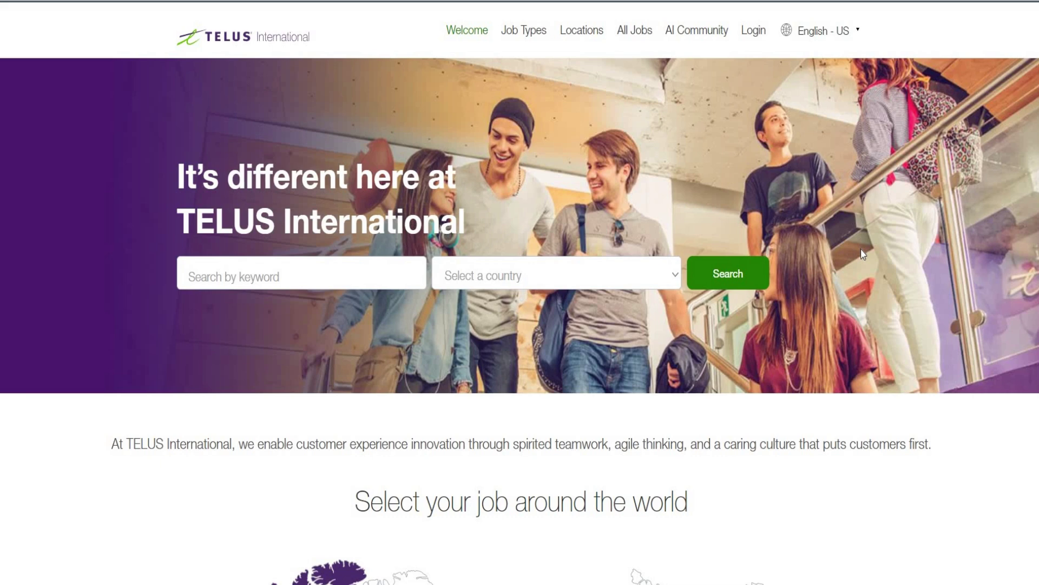
scroll(861, 249, "down", 3)
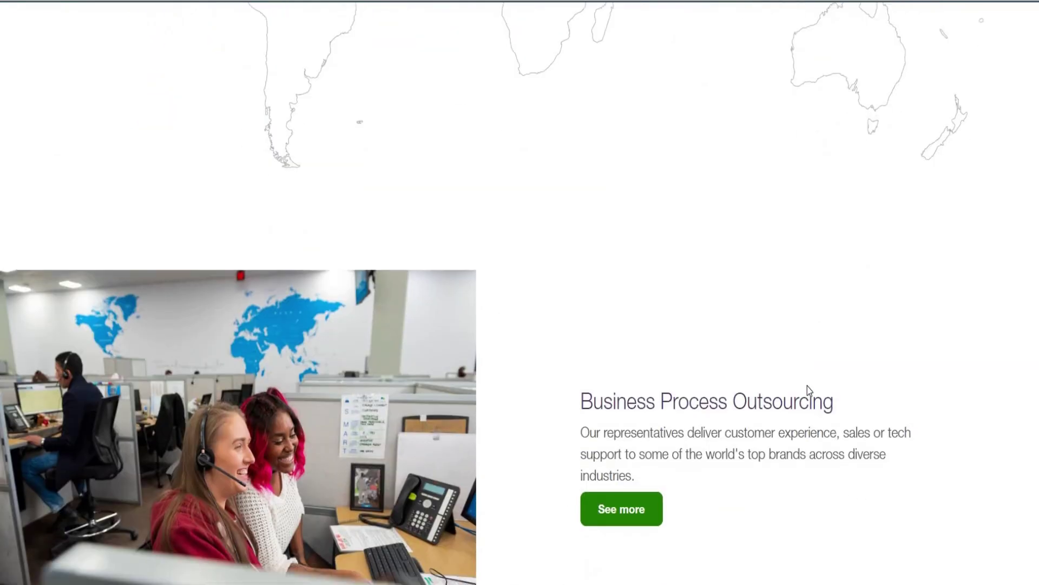
scroll(808, 387, "down", 3)
scroll(808, 387, "down", 3)
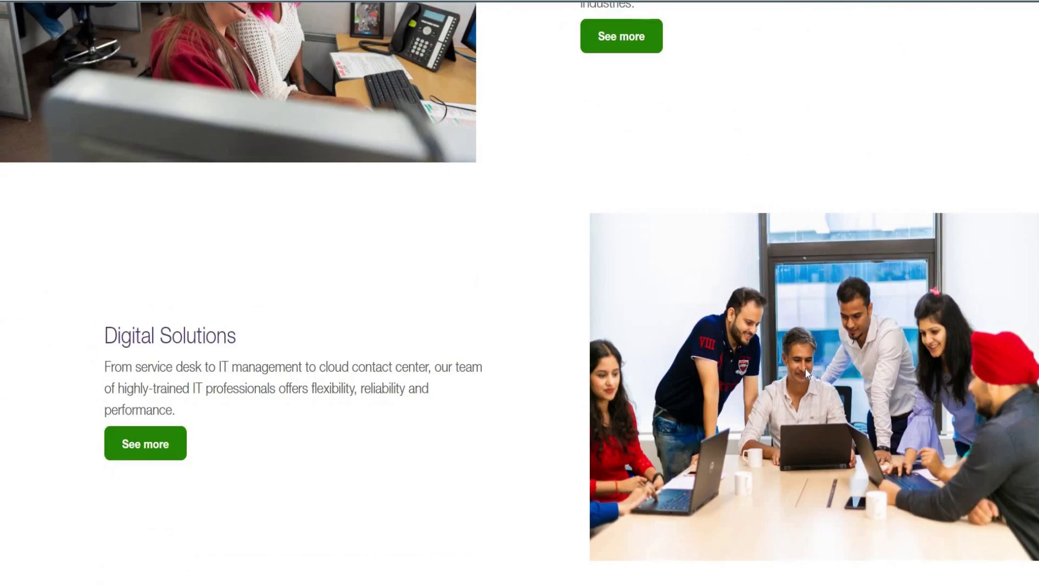
scroll(806, 370, "up", 10)
scroll(806, 370, "up", 10)
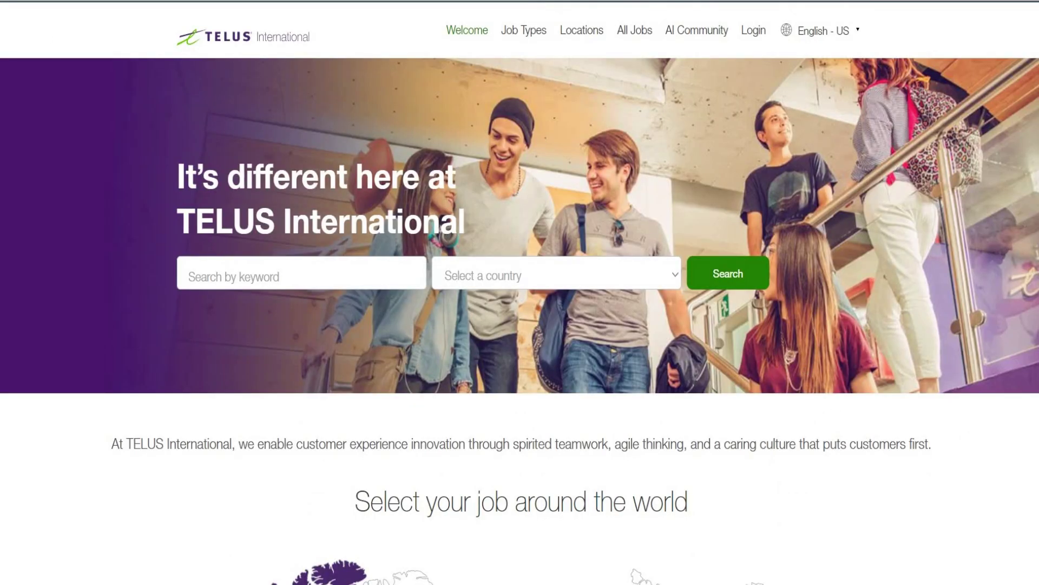
scroll(244, 260, "down", 1)
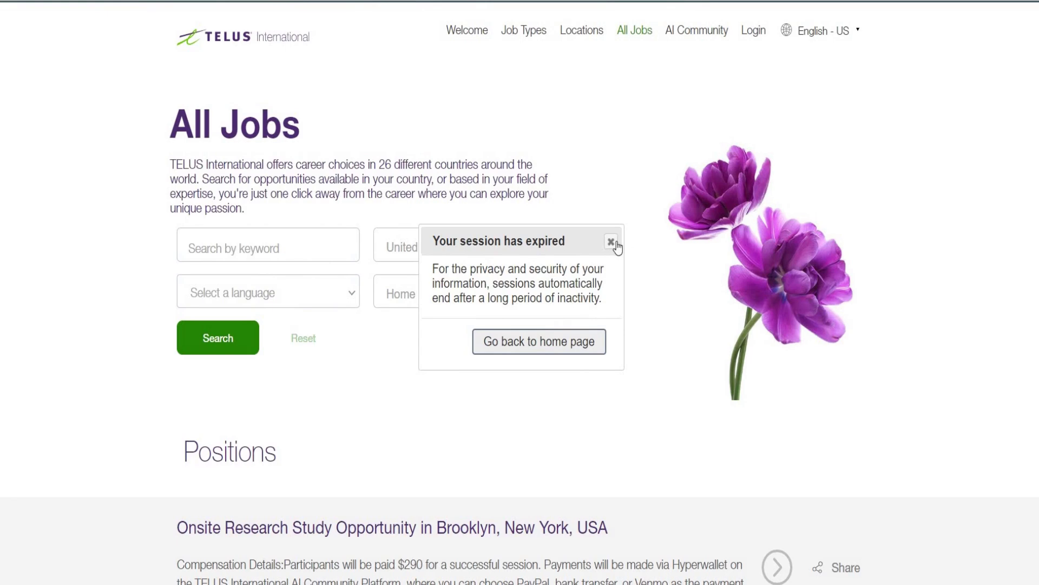
Step: Dismiss the session notice, search United States of America jobs, and open the location list
left_click(612, 242)
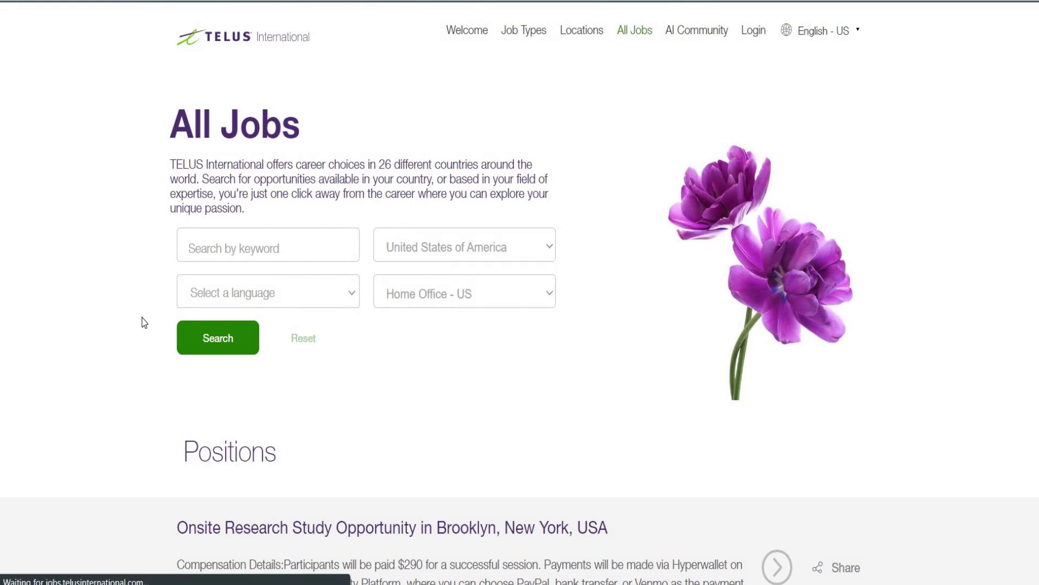
scroll(143, 321, "down", 3)
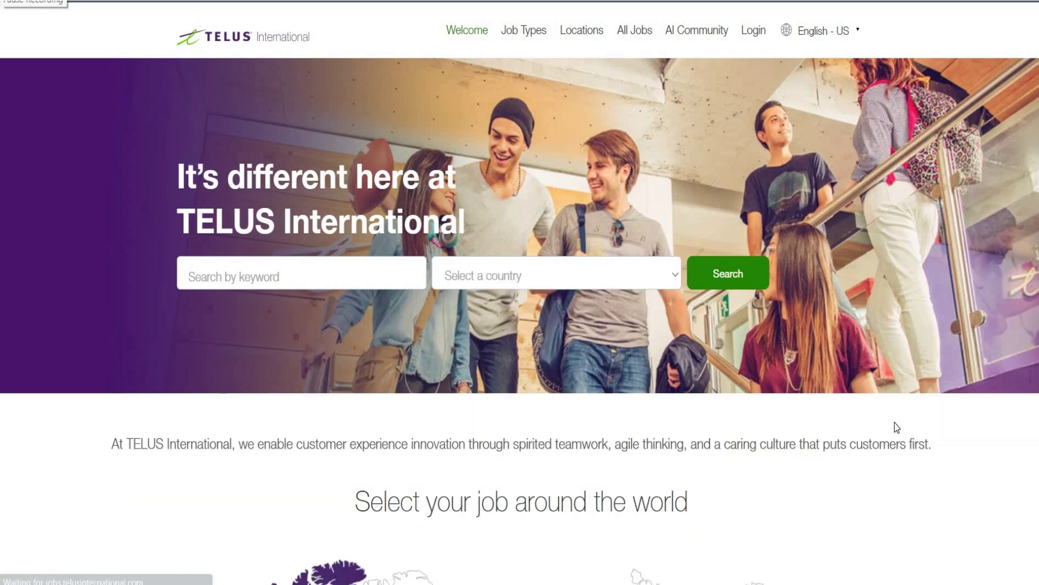
left_click(526, 276)
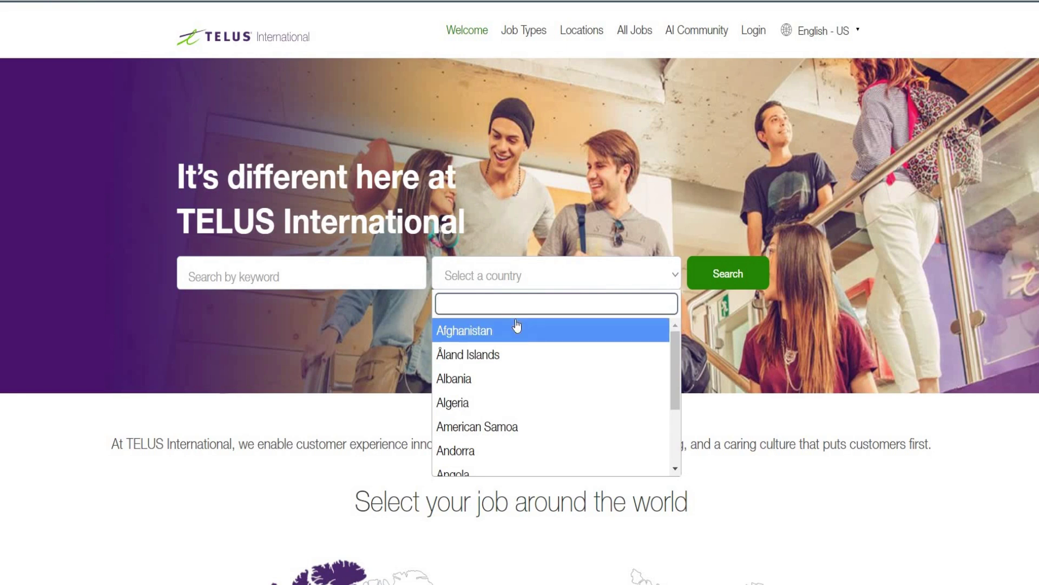
type("usa")
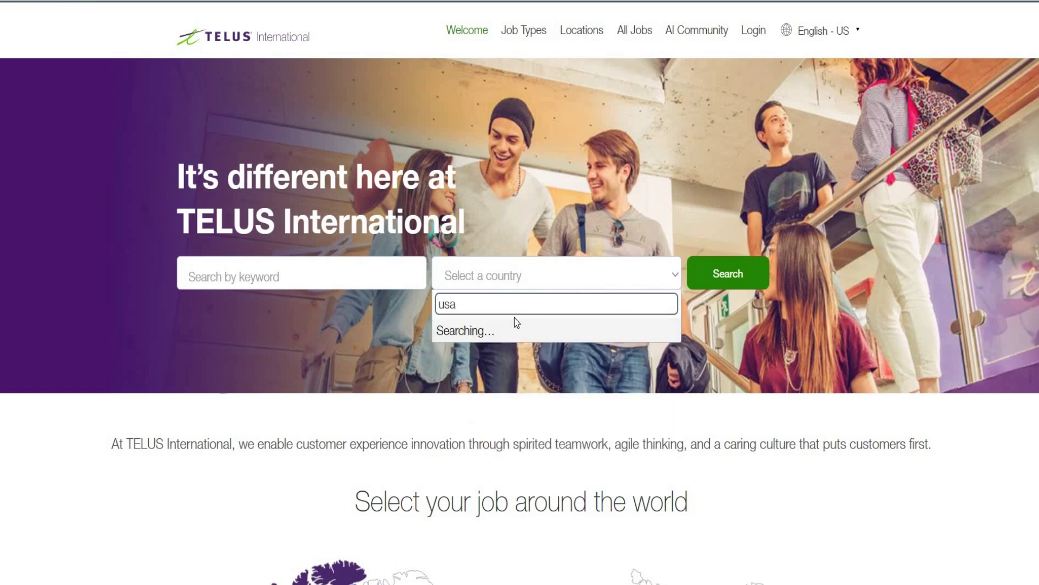
key("BackSpace")
key("BackSpace")
key("BackSpace")
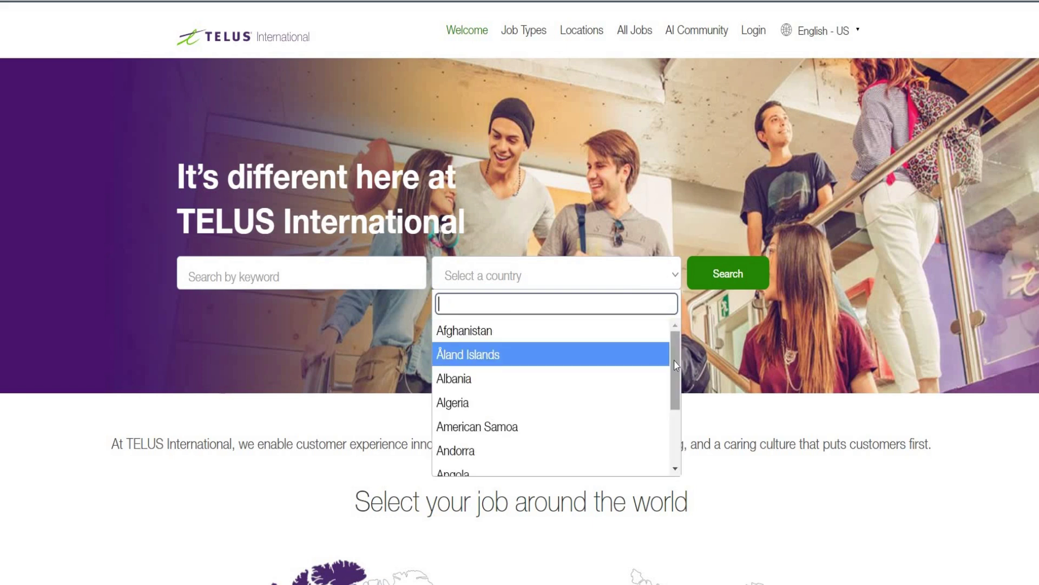
scroll(609, 381, "down", 2)
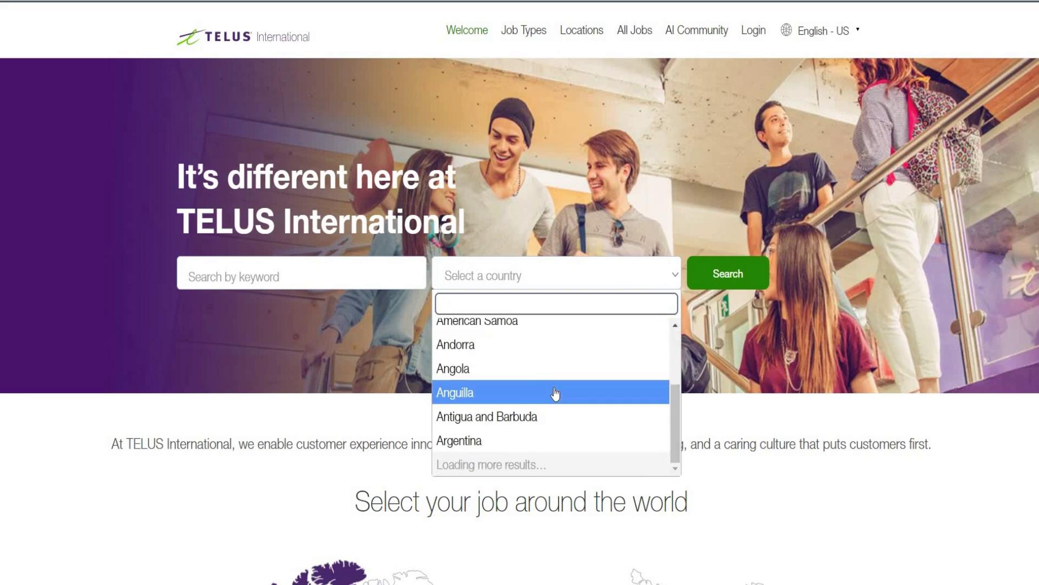
scroll(554, 394, "down", 3)
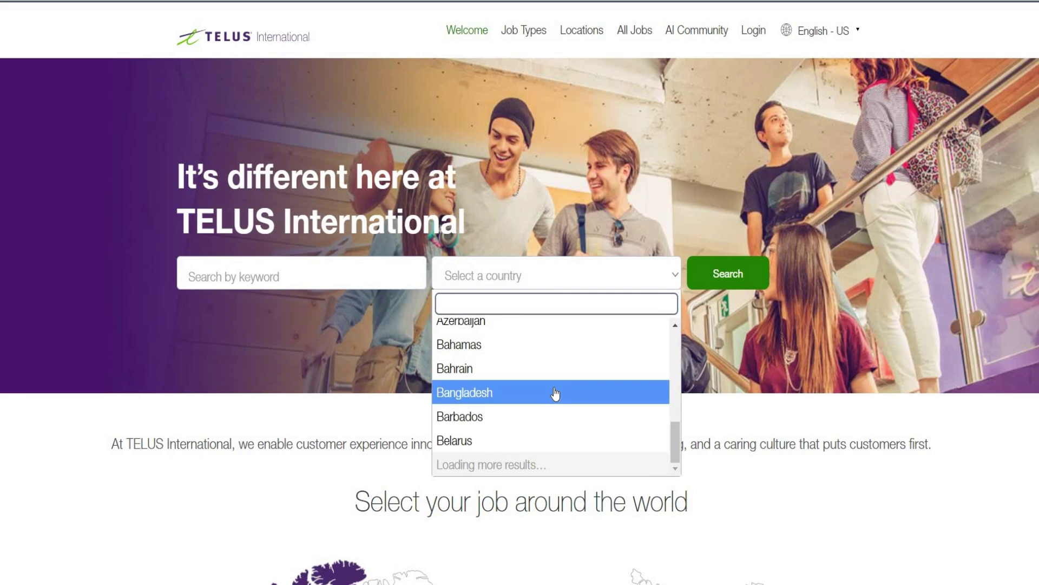
scroll(555, 395, "down", 3)
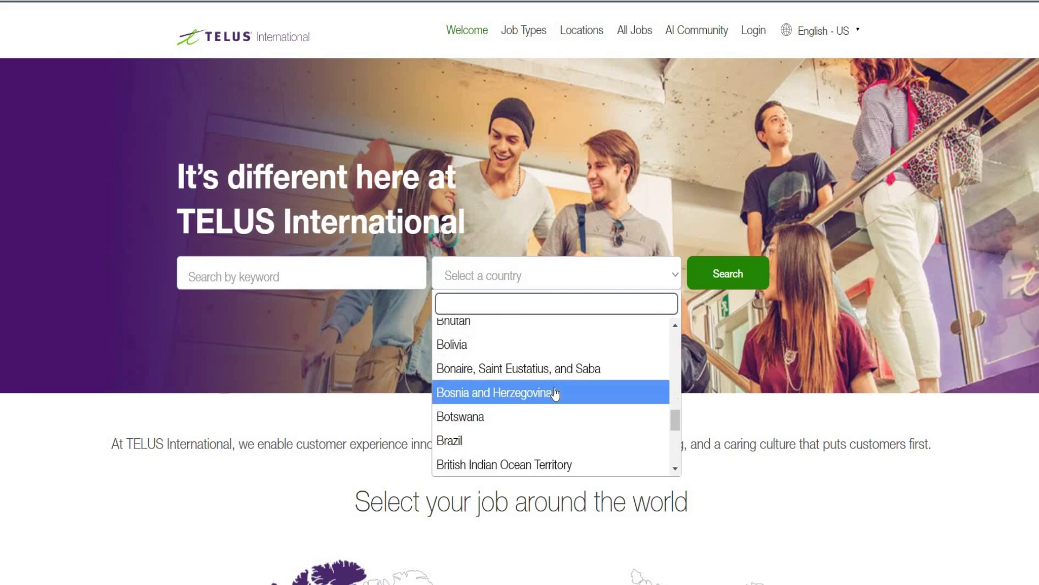
scroll(555, 394, "down", 3)
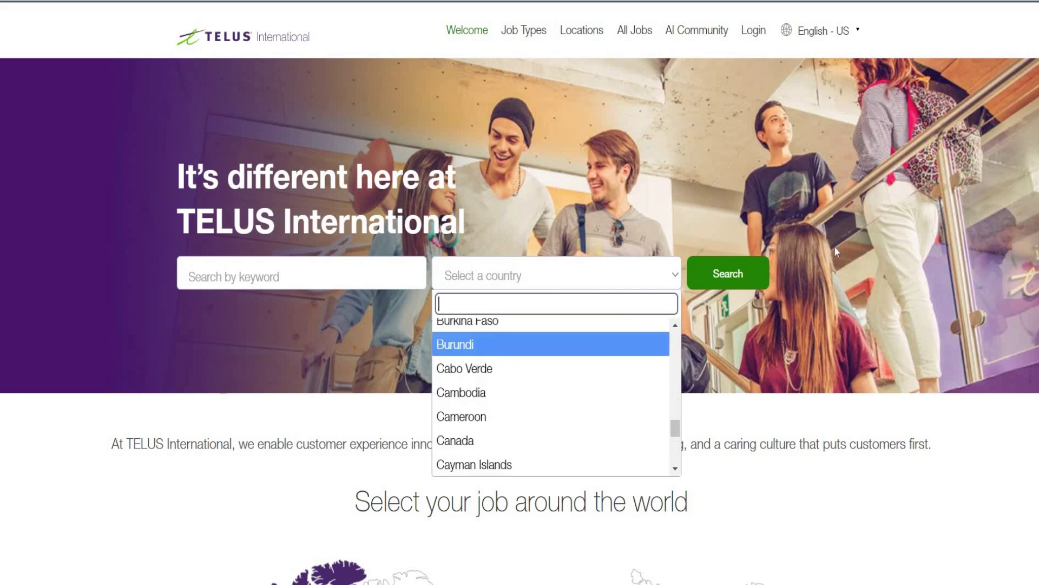
left_click(739, 276)
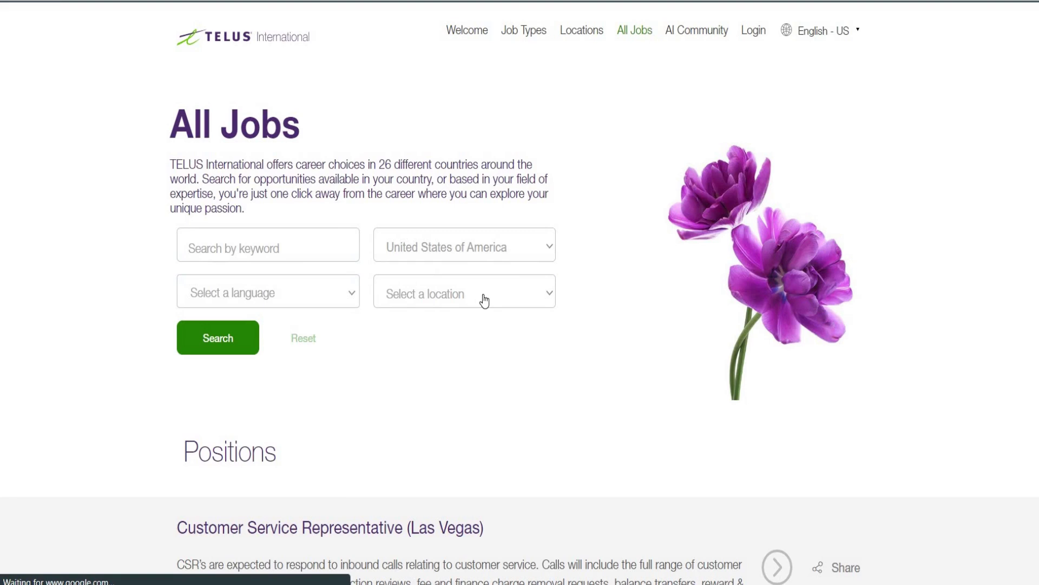
left_click(483, 298)
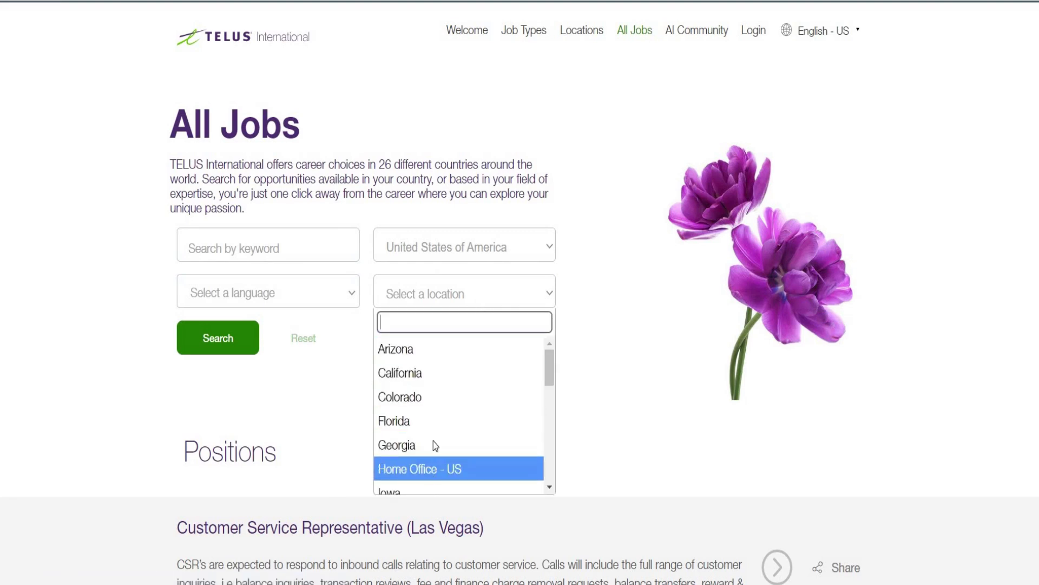
Step: Search Home Office - US jobs and open the US Rater 1.4 posting
left_click(432, 469)
left_click(217, 345)
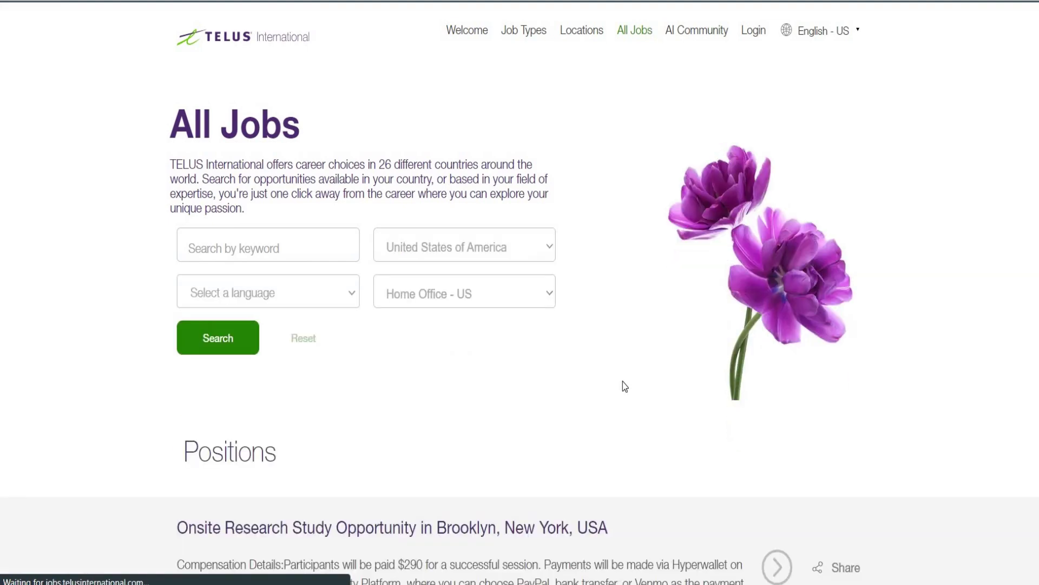
scroll(622, 382, "down", 2)
scroll(623, 382, "down", 1)
scroll(622, 381, "down", 2)
scroll(557, 195, "down", 1)
scroll(553, 211, "down", 3)
scroll(546, 244, "down", 3)
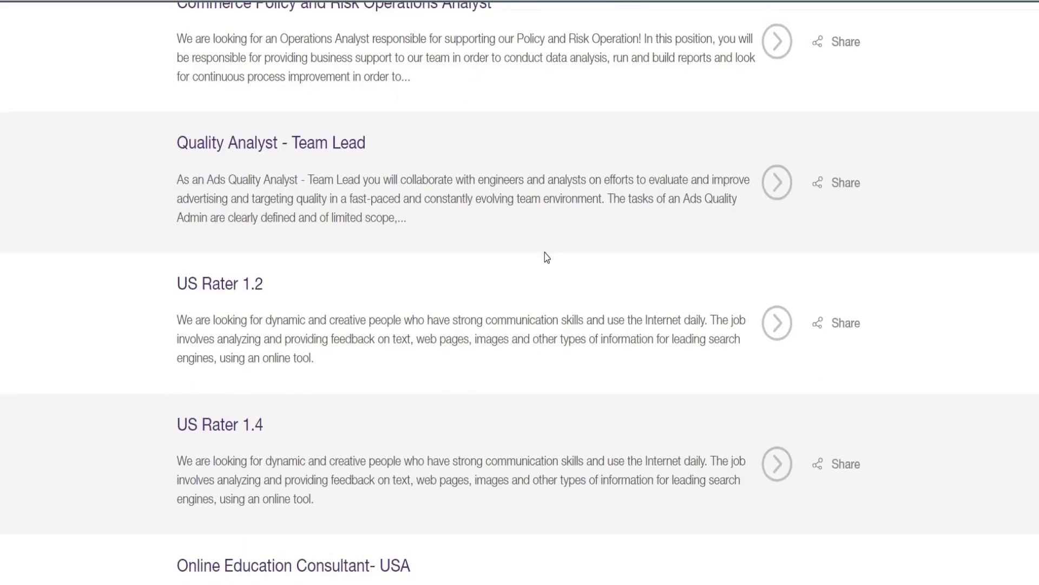
scroll(545, 253, "down", 3)
scroll(544, 252, "down", 3)
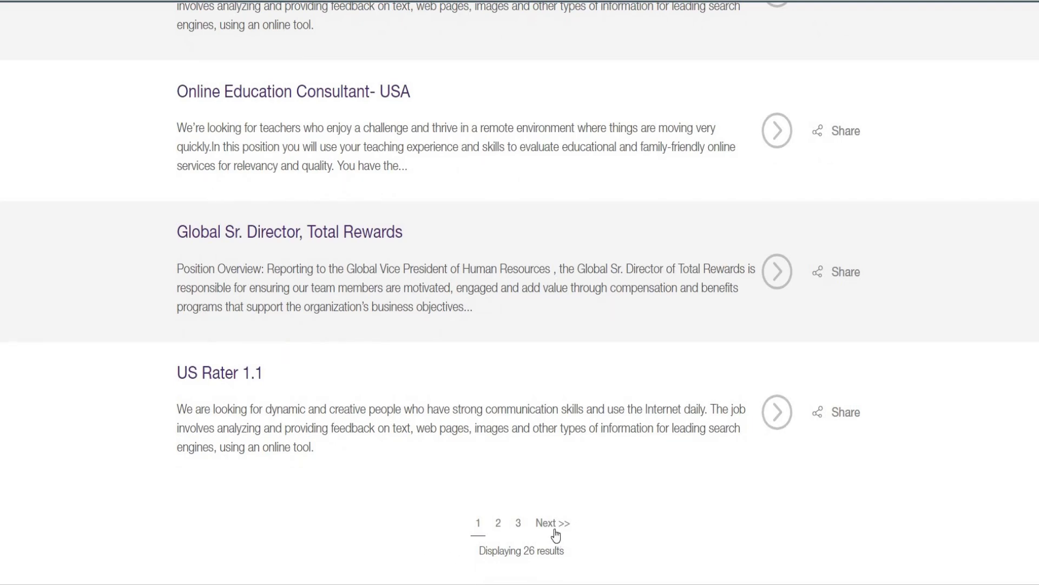
scroll(552, 532, "up", 1)
scroll(552, 531, "up", 2)
scroll(406, 438, "up", 2)
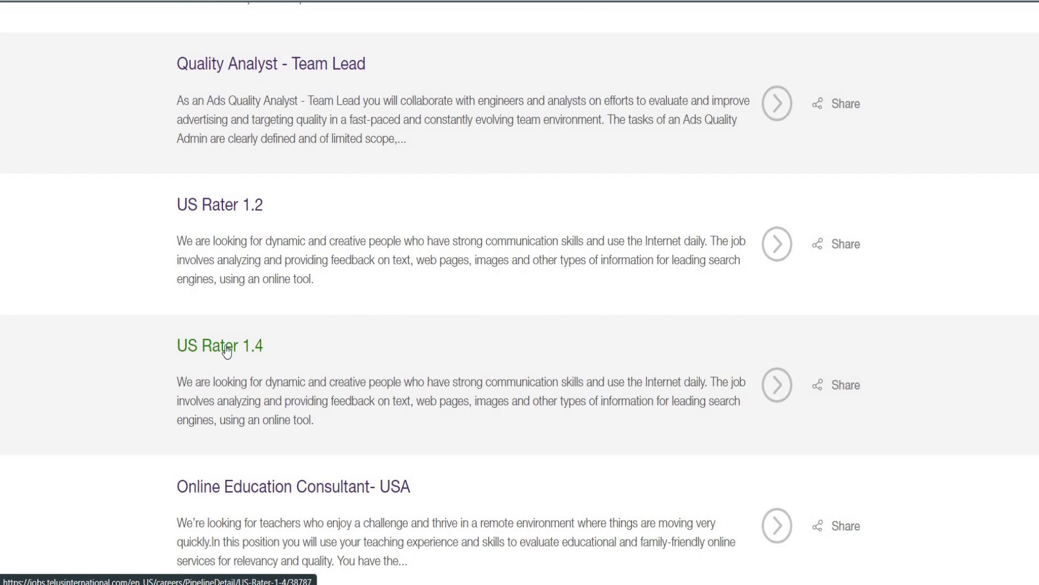
scroll(226, 351, "up", 1)
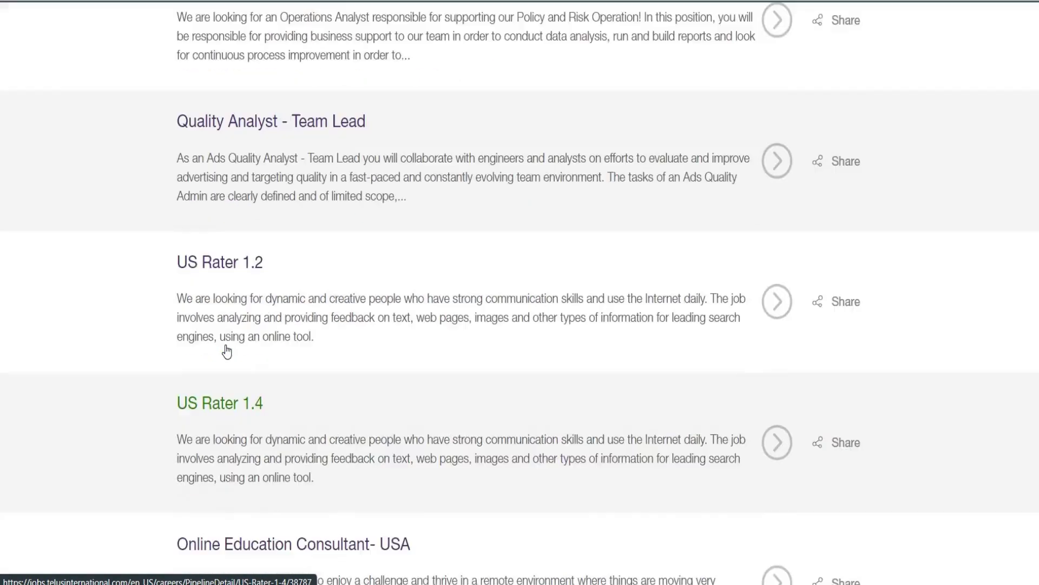
scroll(226, 351, "down", 1)
left_click(226, 351)
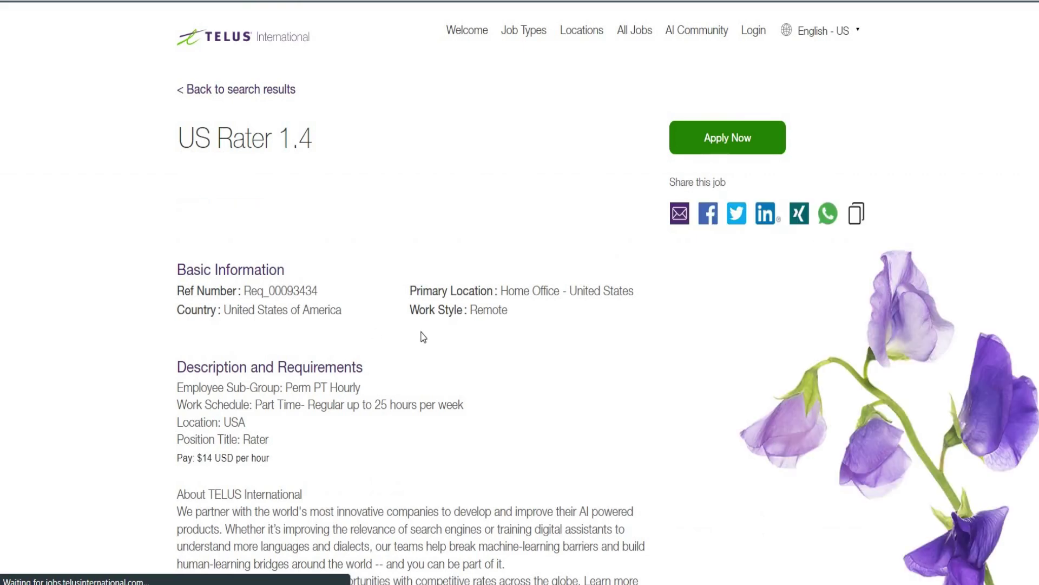
scroll(365, 312, "down", 1)
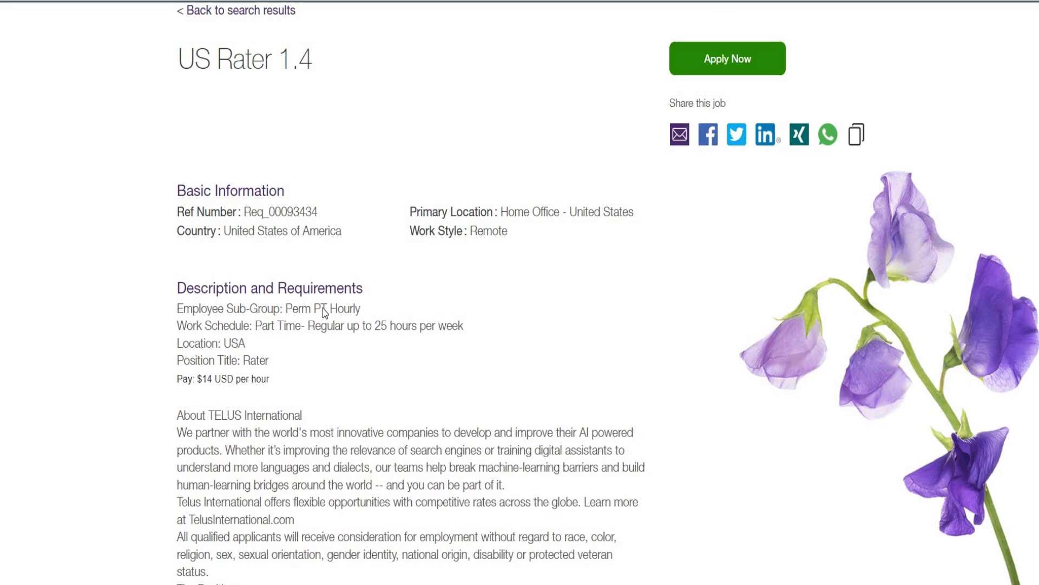
scroll(322, 309, "down", 3)
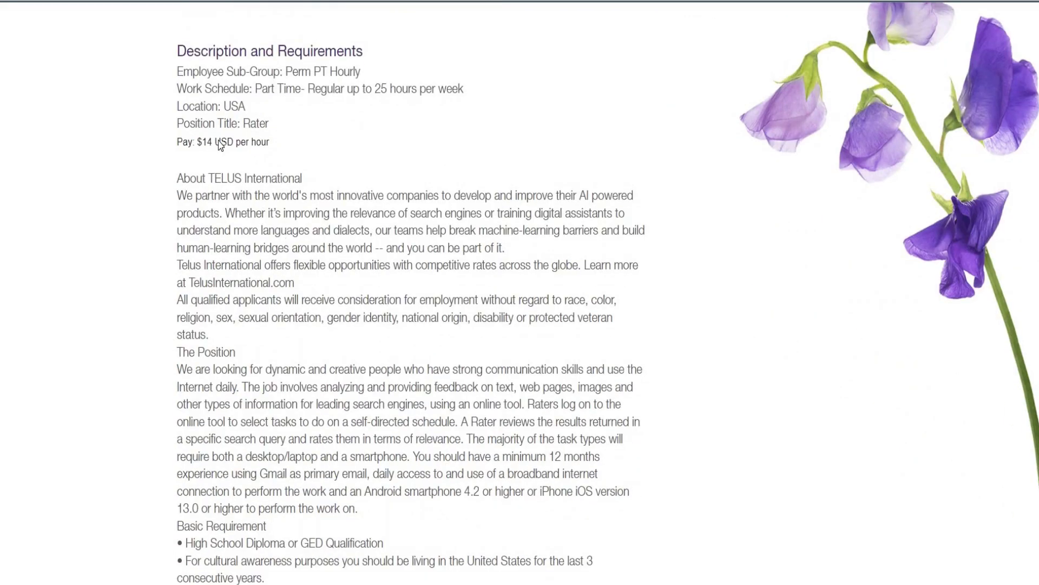
scroll(218, 145, "down", 3)
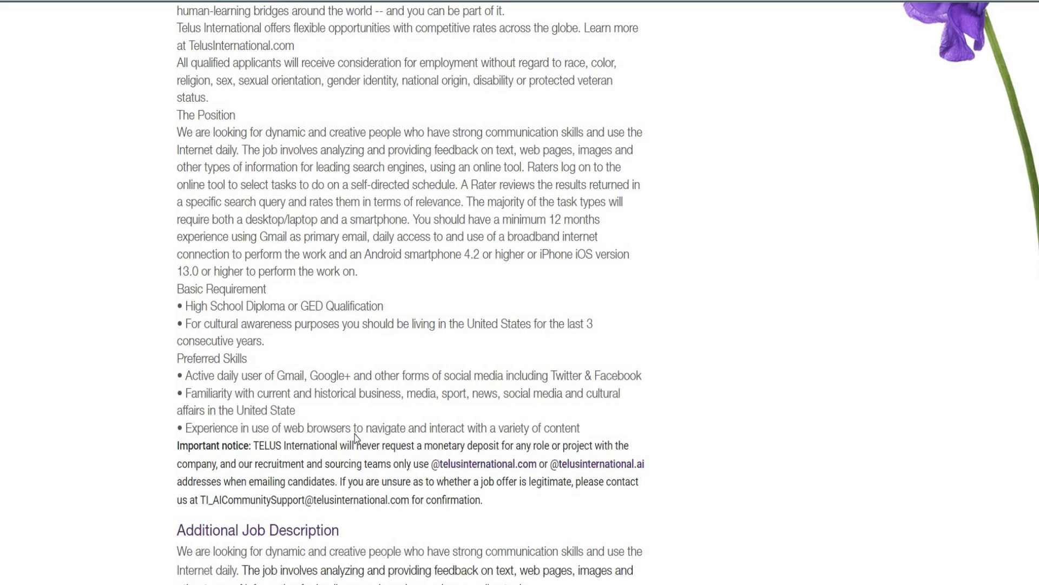
scroll(355, 434, "down", 2)
scroll(355, 435, "down", 3)
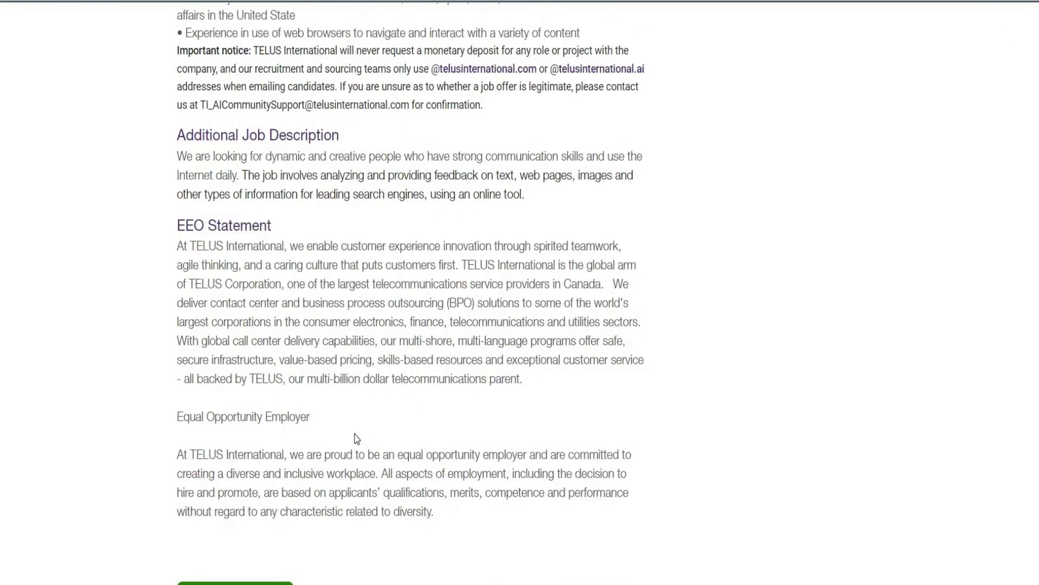
scroll(355, 435, "down", 2)
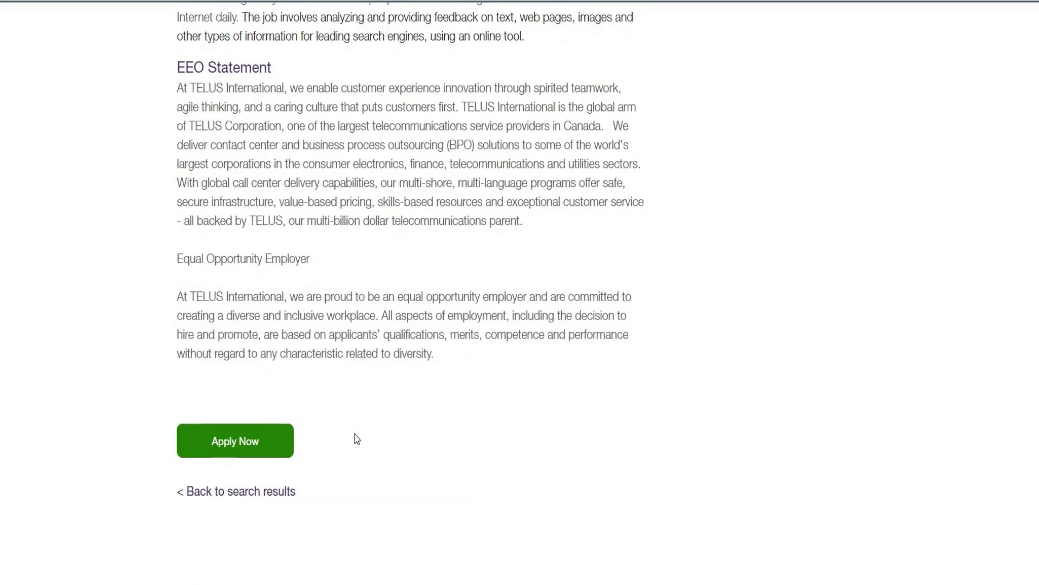
scroll(356, 435, "up", 5)
scroll(355, 435, "up", 4)
scroll(359, 423, "up", 4)
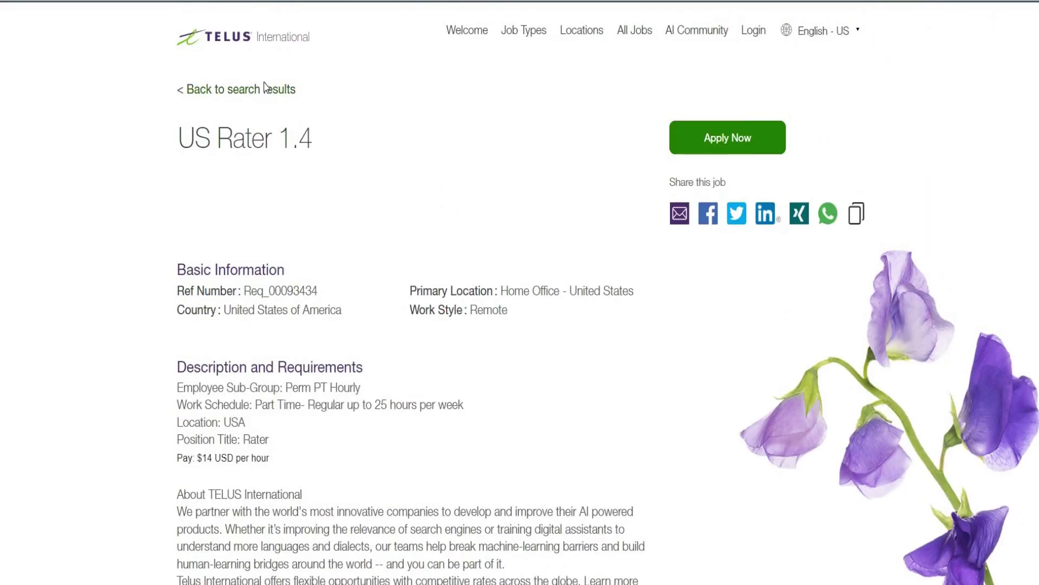
Step: Return to the search results and open the Internet Ads Evaluator_US posting
left_click(250, 91)
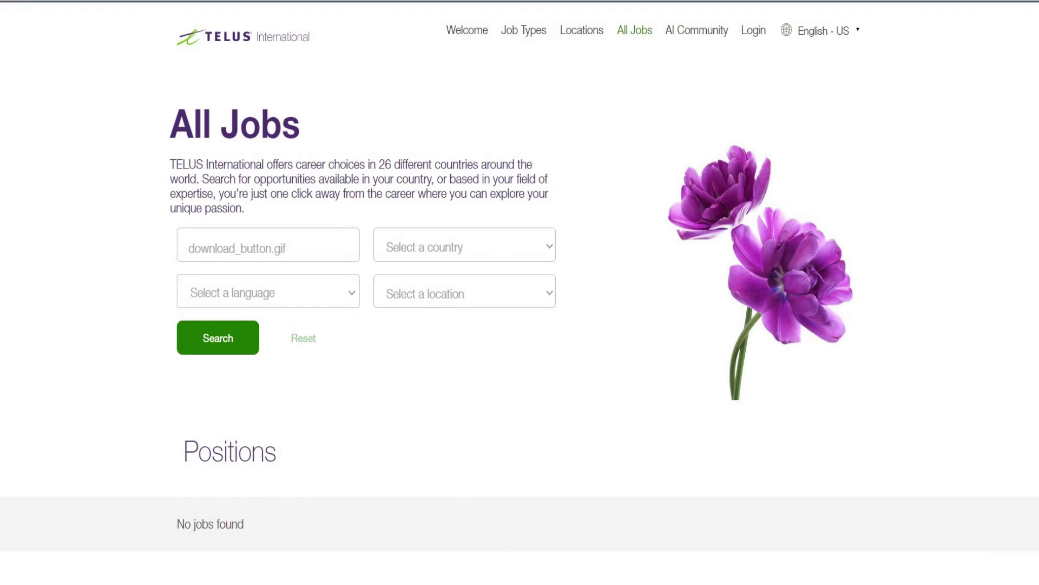
scroll(126, 199, "down", 5)
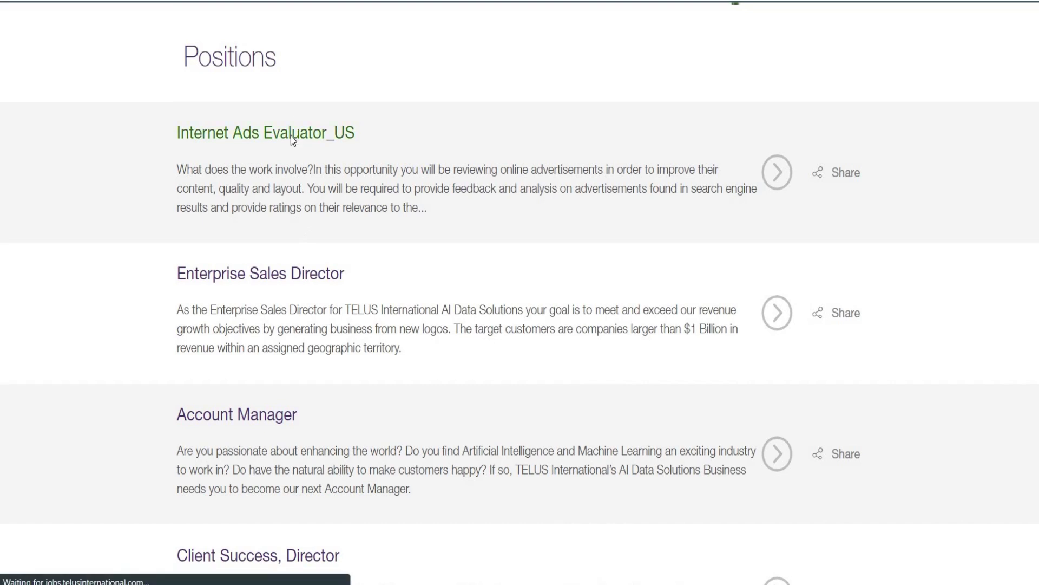
left_click(503, 296)
scroll(501, 294, "down", 1)
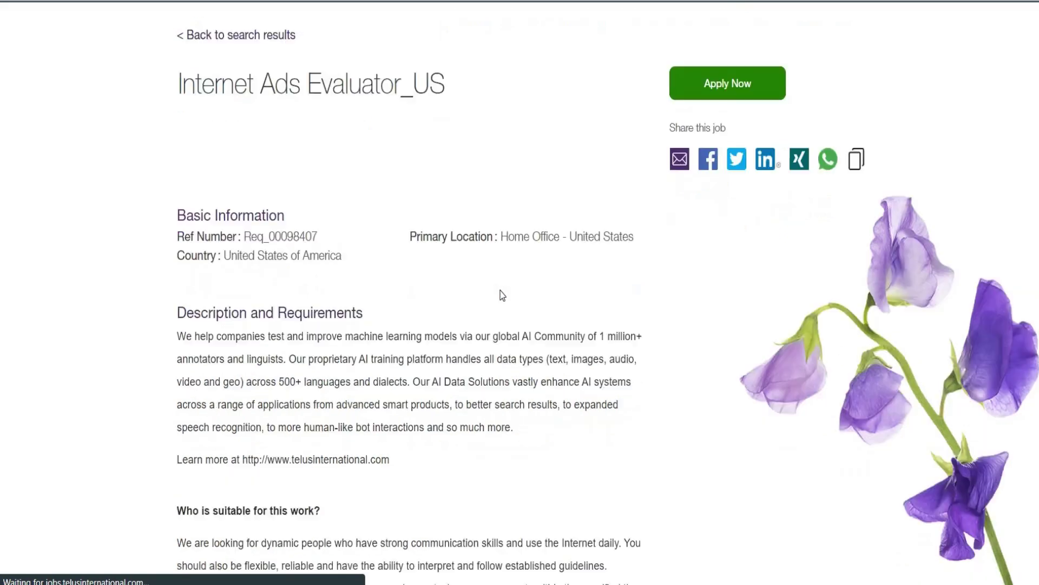
scroll(501, 295, "down", 2)
scroll(500, 295, "down", 1)
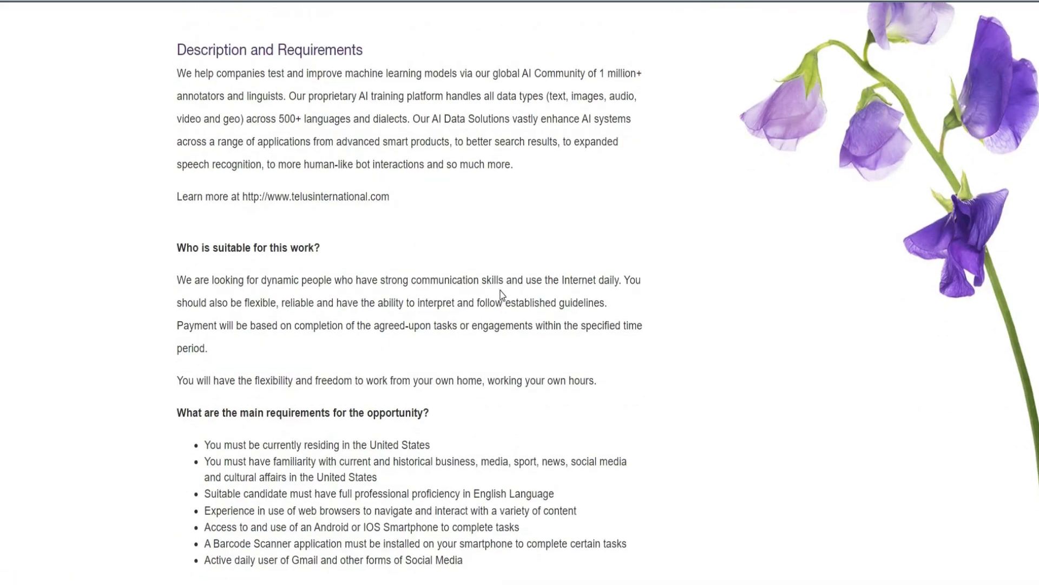
scroll(500, 295, "down", 1)
scroll(501, 292, "down", 1)
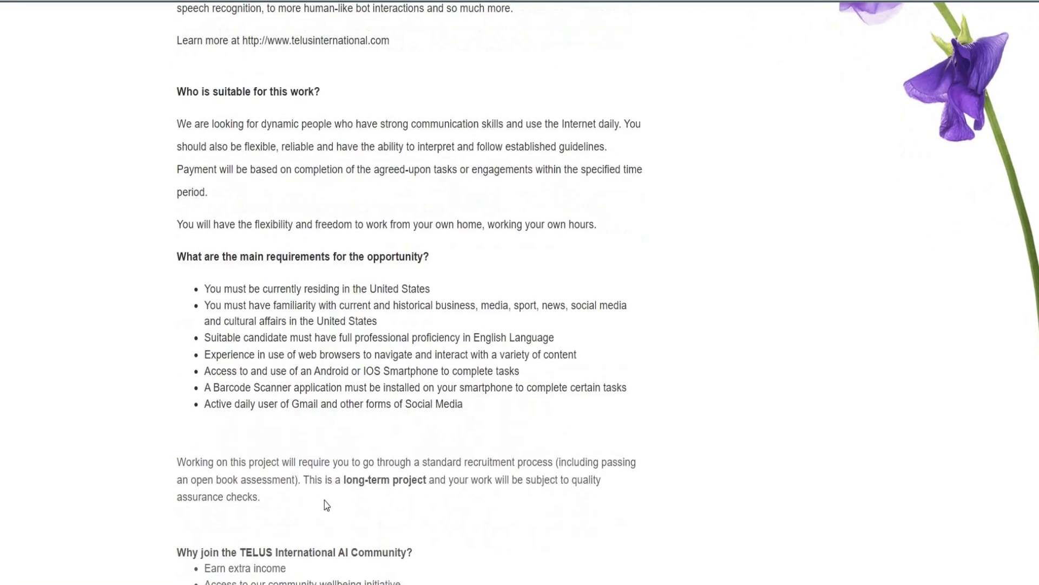
scroll(393, 477, "down", 2)
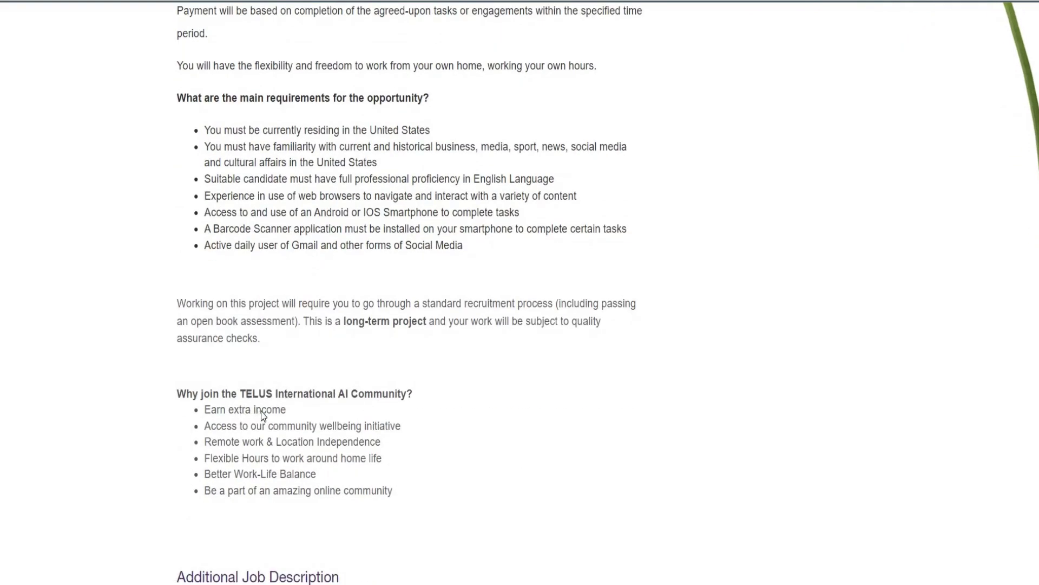
scroll(262, 416, "down", 2)
scroll(261, 416, "up", 5)
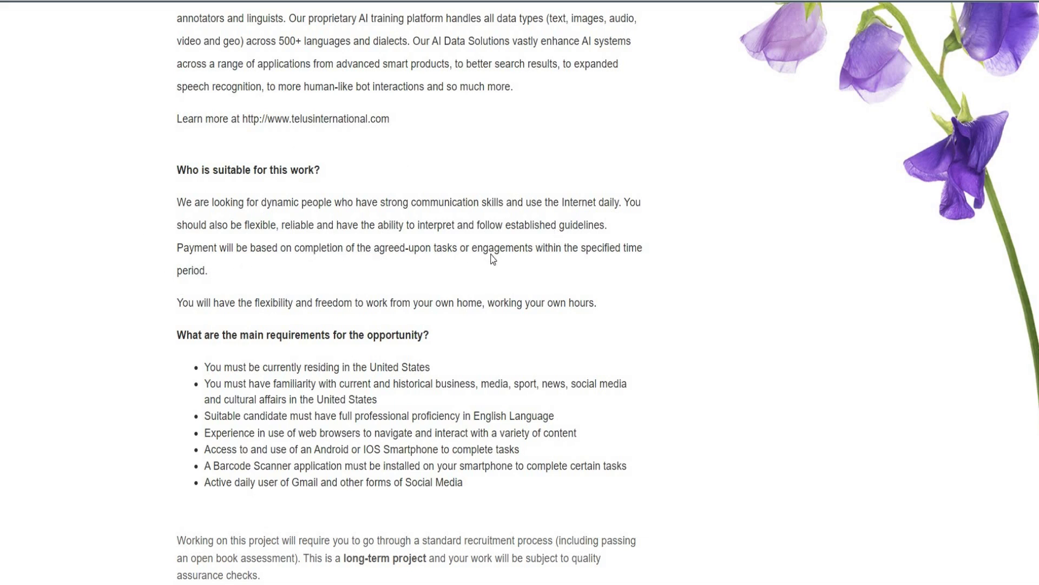
scroll(494, 267, "up", 1)
scroll(500, 292, "up", 2)
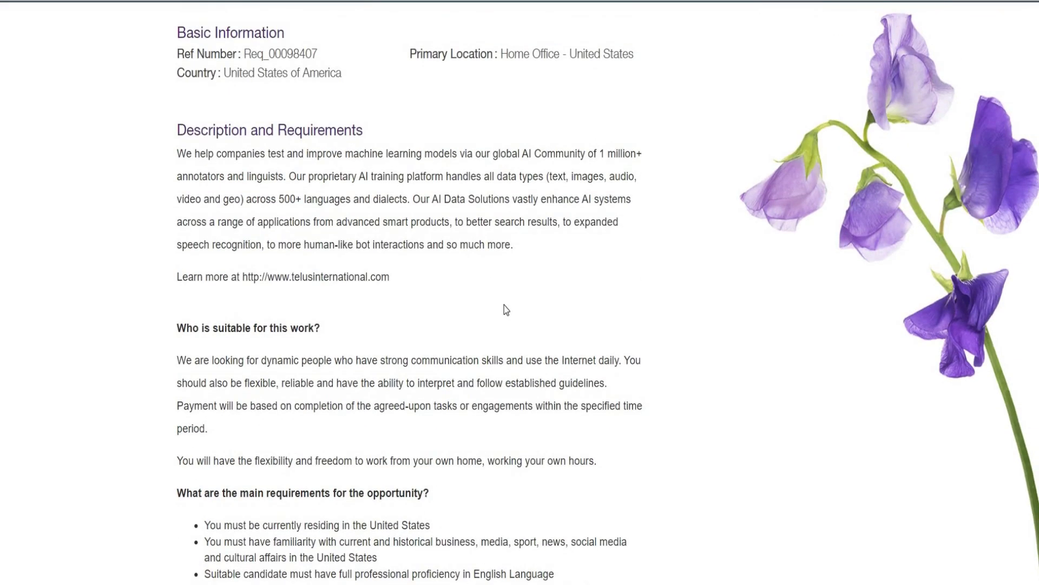
scroll(504, 310, "up", 1)
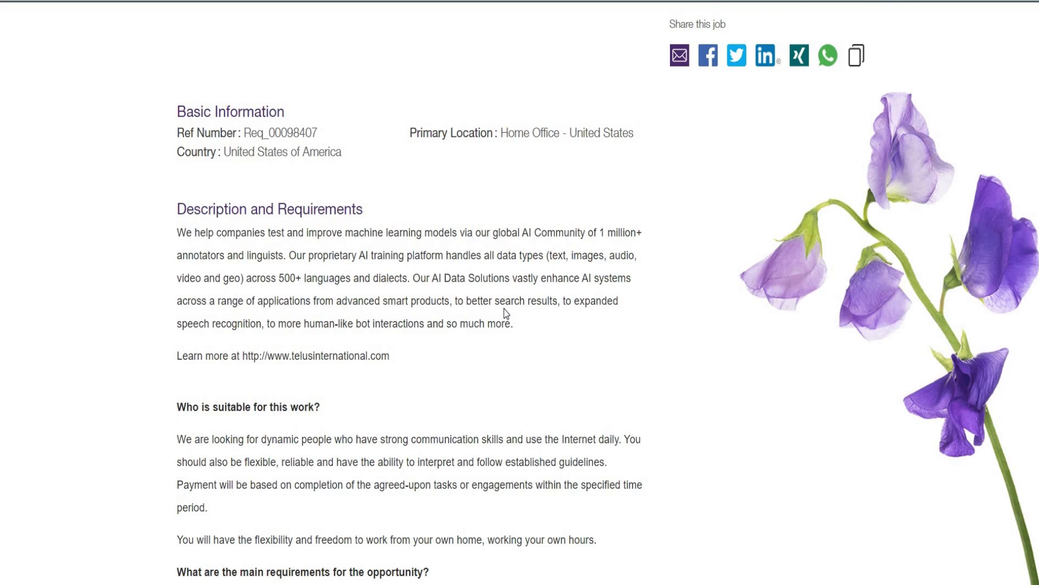
scroll(504, 310, "up", 2)
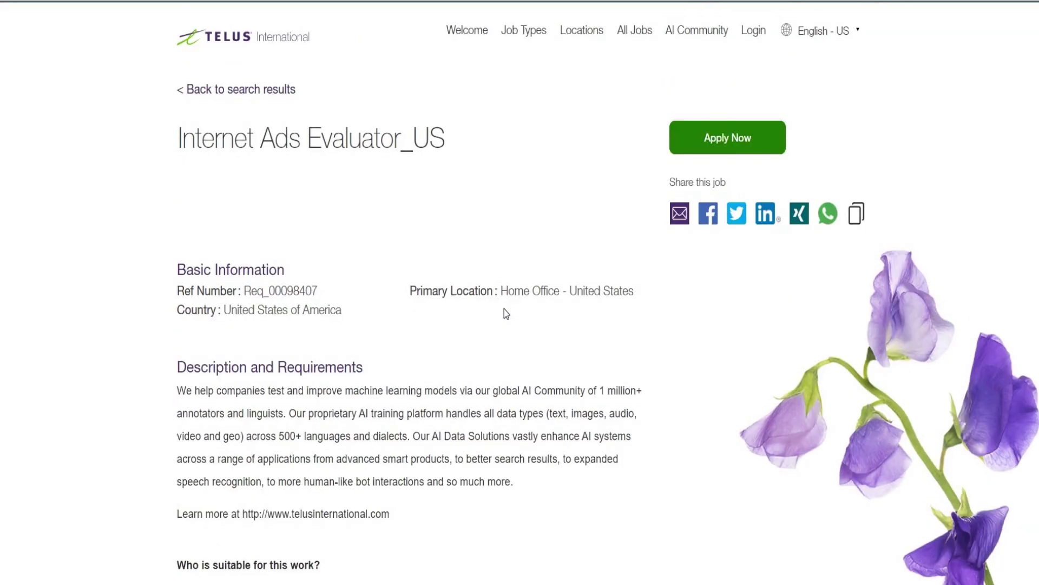
scroll(505, 313, "down", 1)
scroll(504, 314, "down", 3)
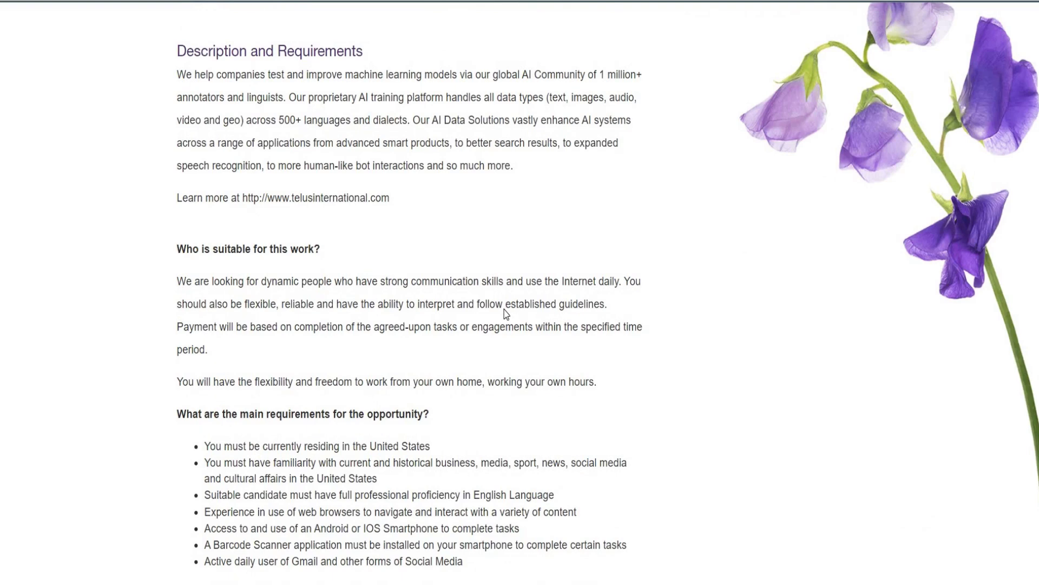
scroll(505, 311, "down", 5)
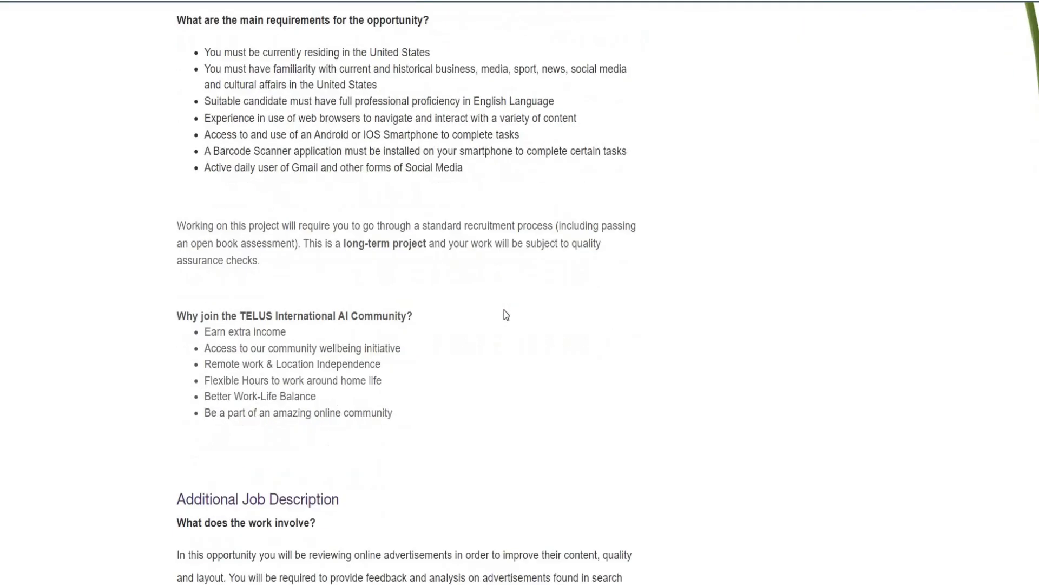
scroll(504, 310, "down", 4)
scroll(504, 315, "down", 4)
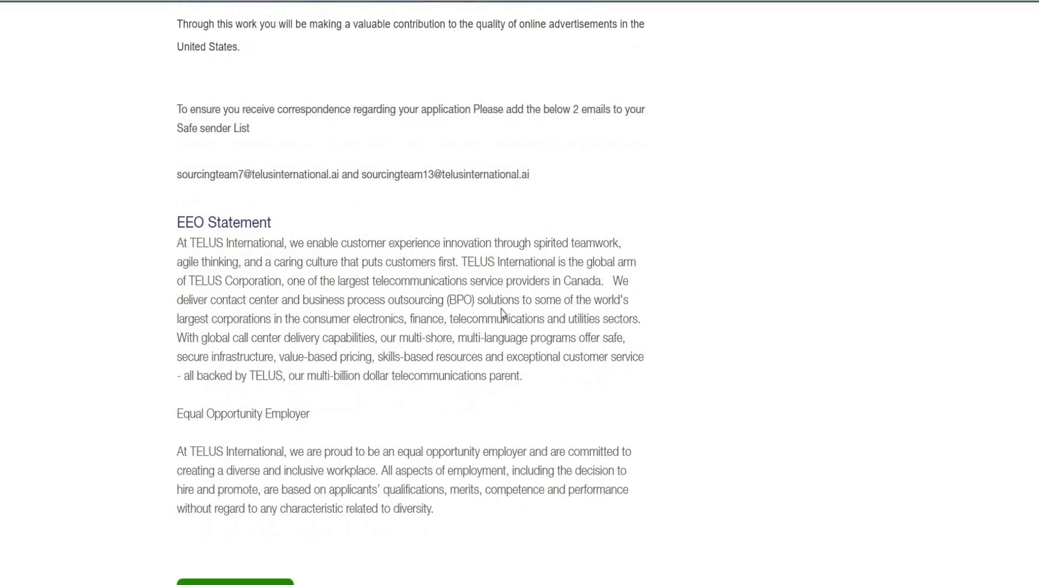
scroll(505, 314, "down", 5)
Step: Start the Internet Ads Evaluator_US application and accept the Candidate Consent Form
left_click(248, 234)
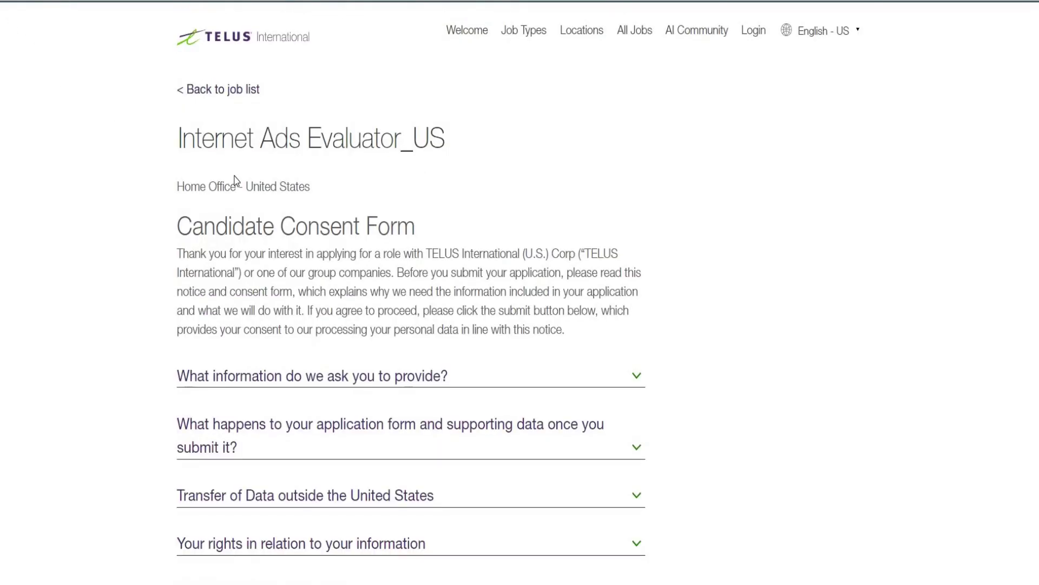
scroll(235, 181, "down", 2)
scroll(233, 190, "down", 2)
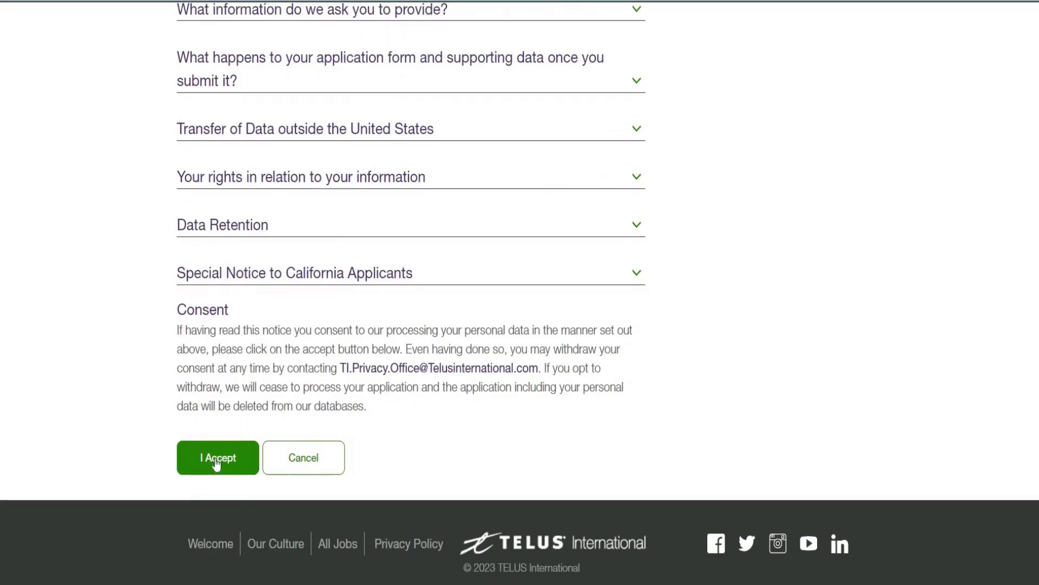
left_click(220, 457)
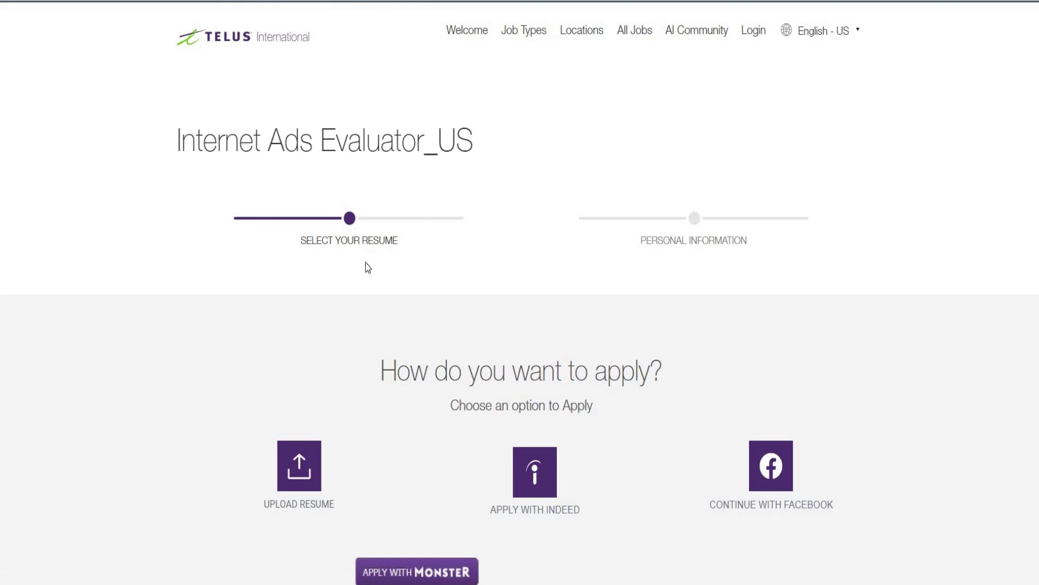
scroll(366, 265, "down", 2)
scroll(366, 266, "up", 2)
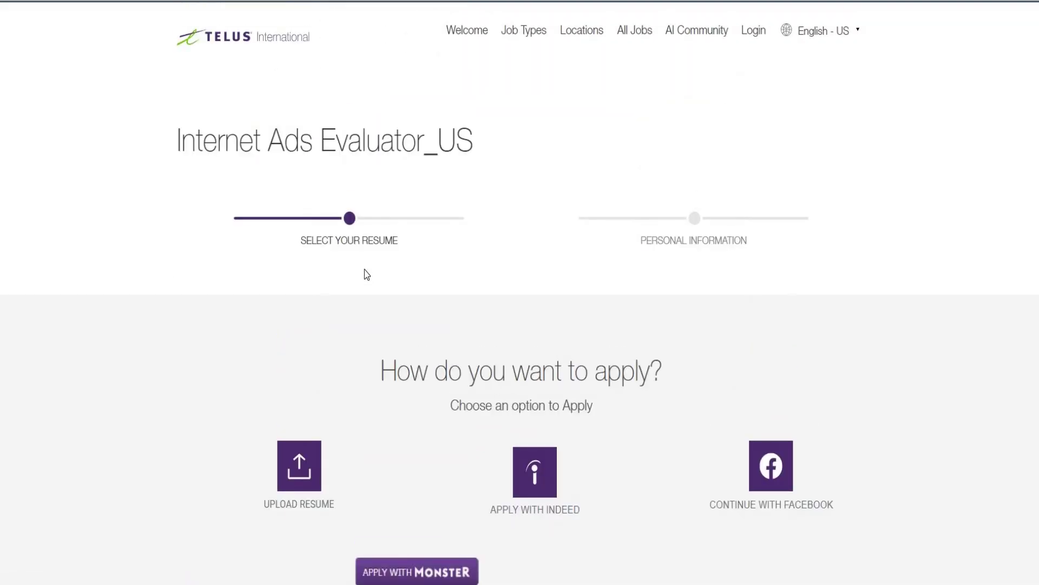